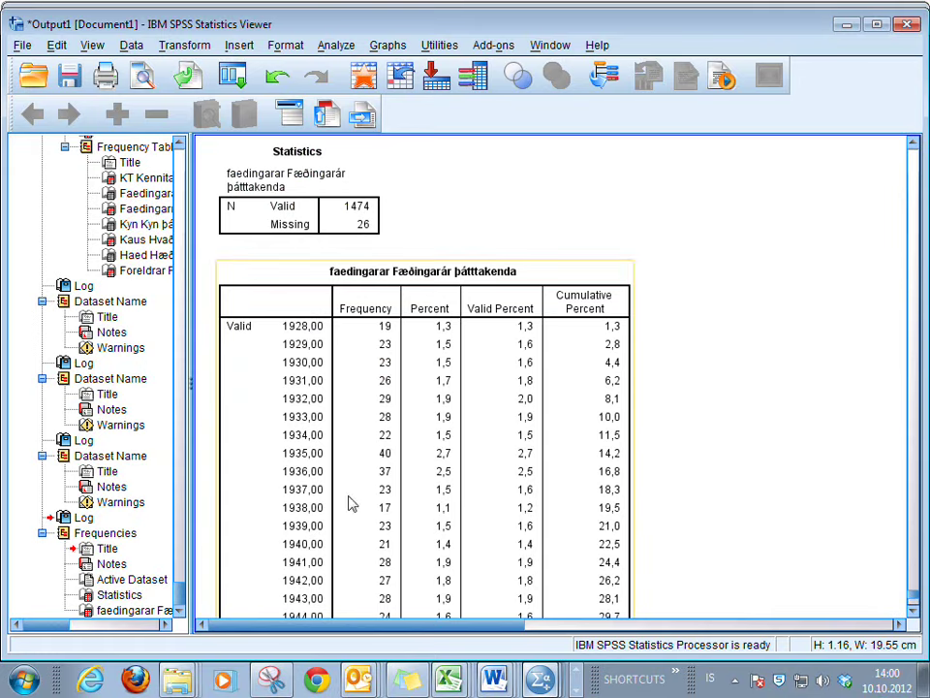
- Run Frequencies on faedingarar with the mean, median, mode and standard deviation included
{"action": "scroll", "coordinate": [297, 406], "scroll_direction": "down", "scroll_amount": 10}
{"action": "scroll", "coordinate": [297, 405], "scroll_direction": "down", "scroll_amount": 6}
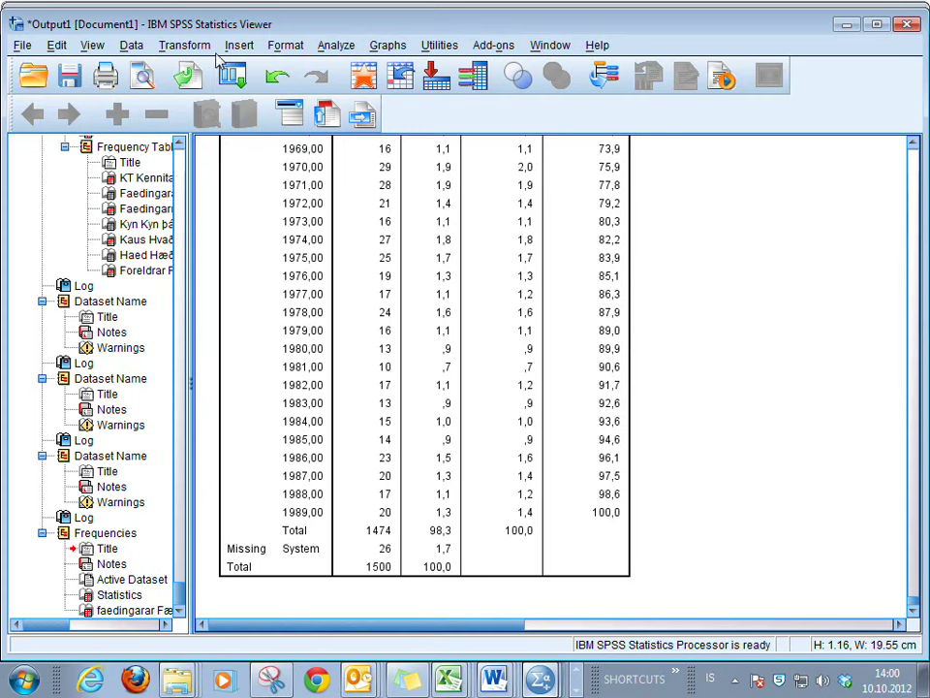
{"action": "left_click", "coordinate": [242, 114]}
{"action": "left_click", "coordinate": [245, 109]}
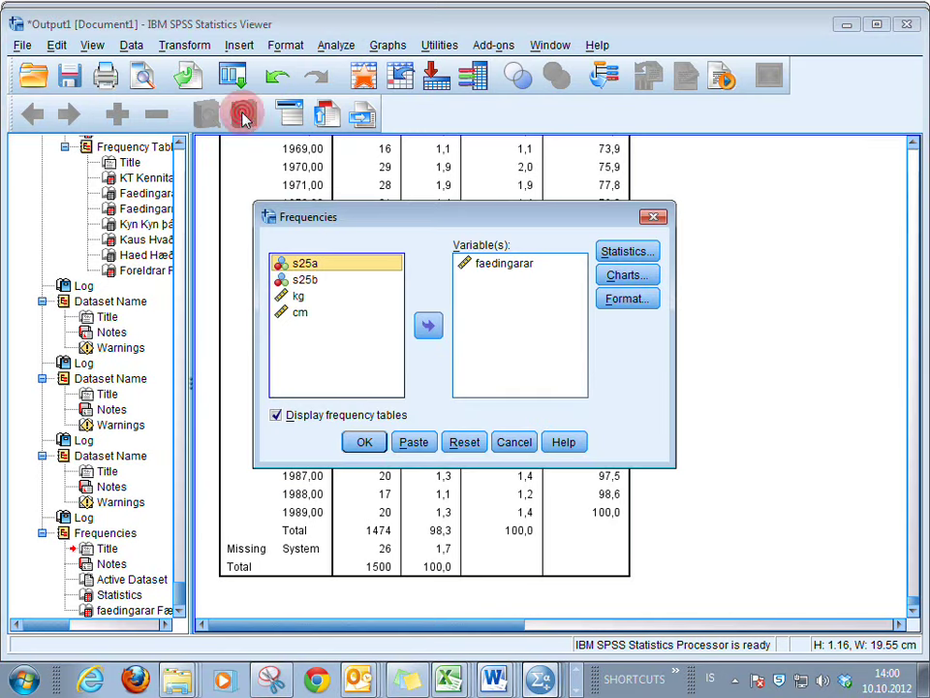
{"action": "left_click", "coordinate": [635, 254]}
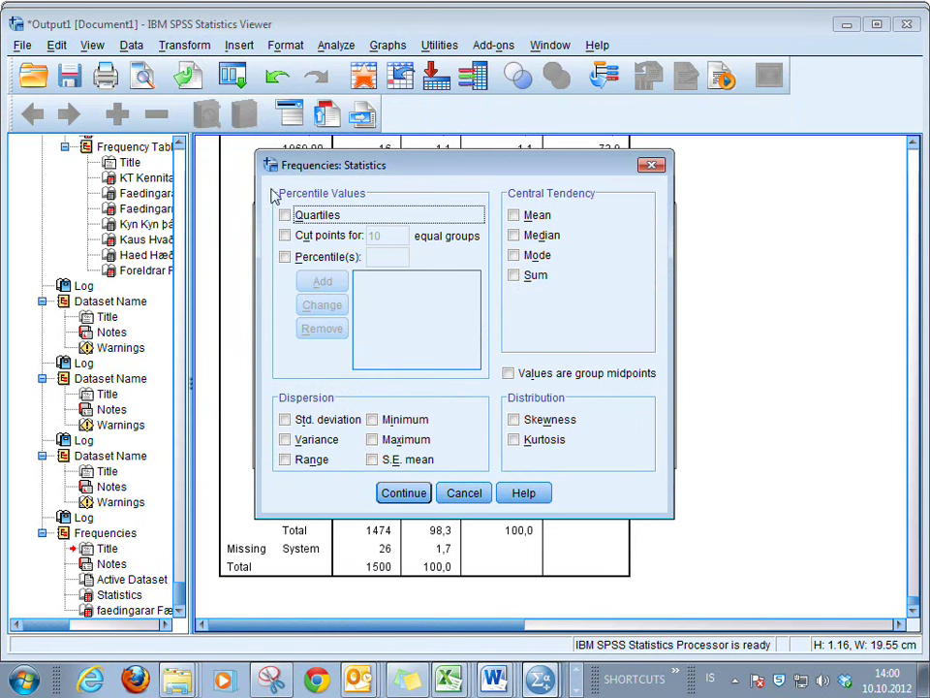
{"action": "left_click", "coordinate": [515, 215]}
{"action": "left_click", "coordinate": [517, 235]}
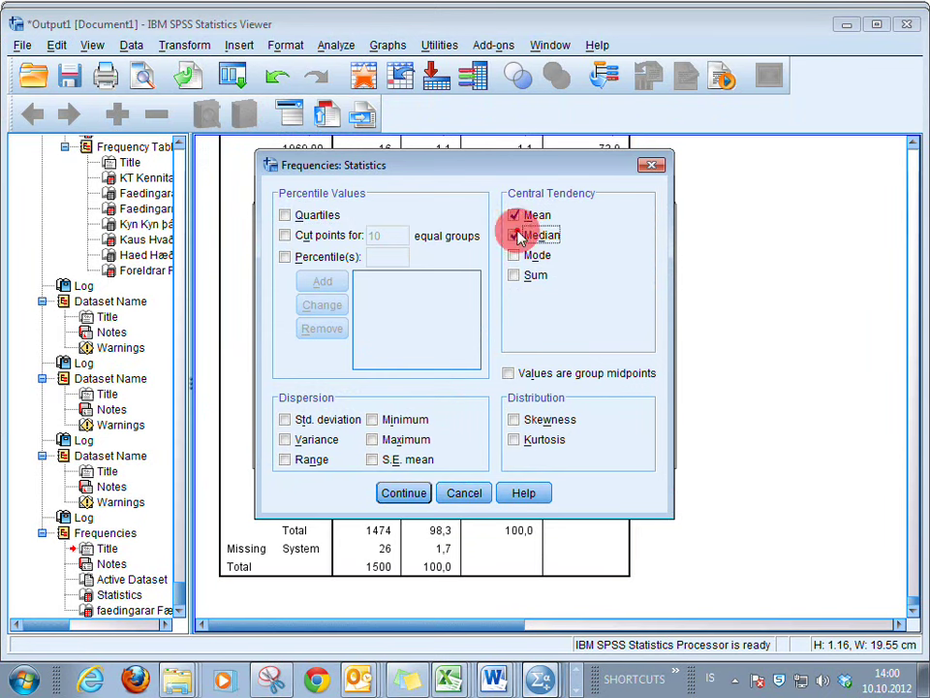
{"action": "left_click", "coordinate": [514, 255]}
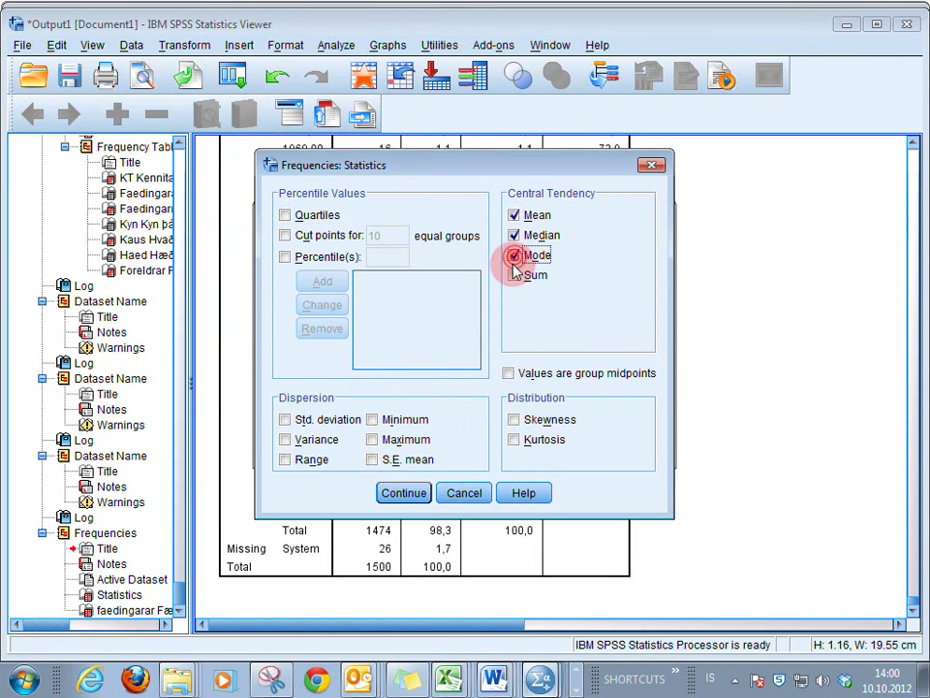
{"action": "left_click", "coordinate": [285, 420]}
{"action": "left_click", "coordinate": [401, 492]}
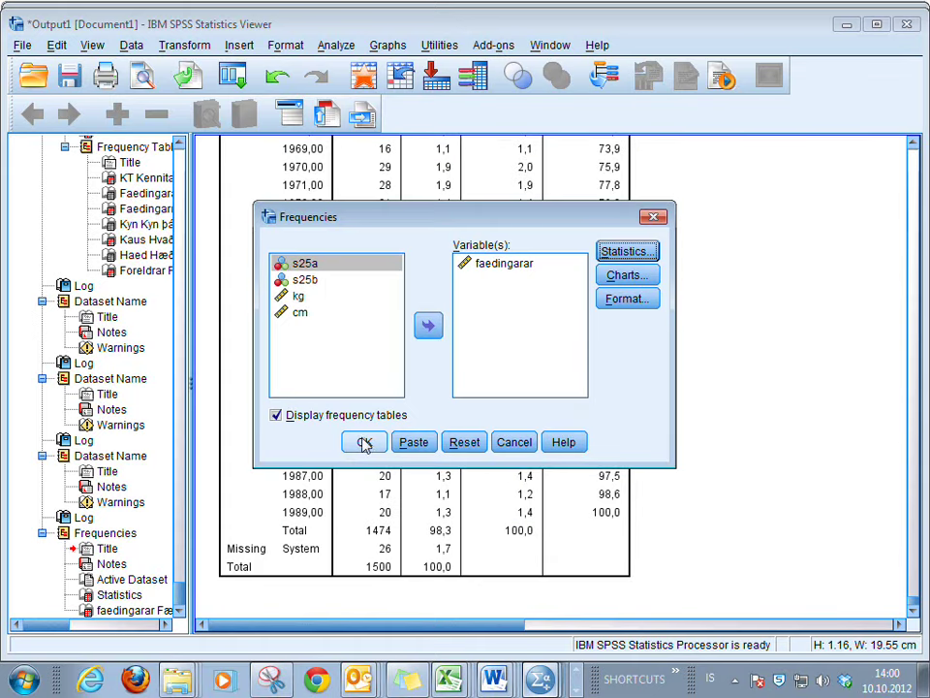
{"action": "left_click", "coordinate": [364, 442]}
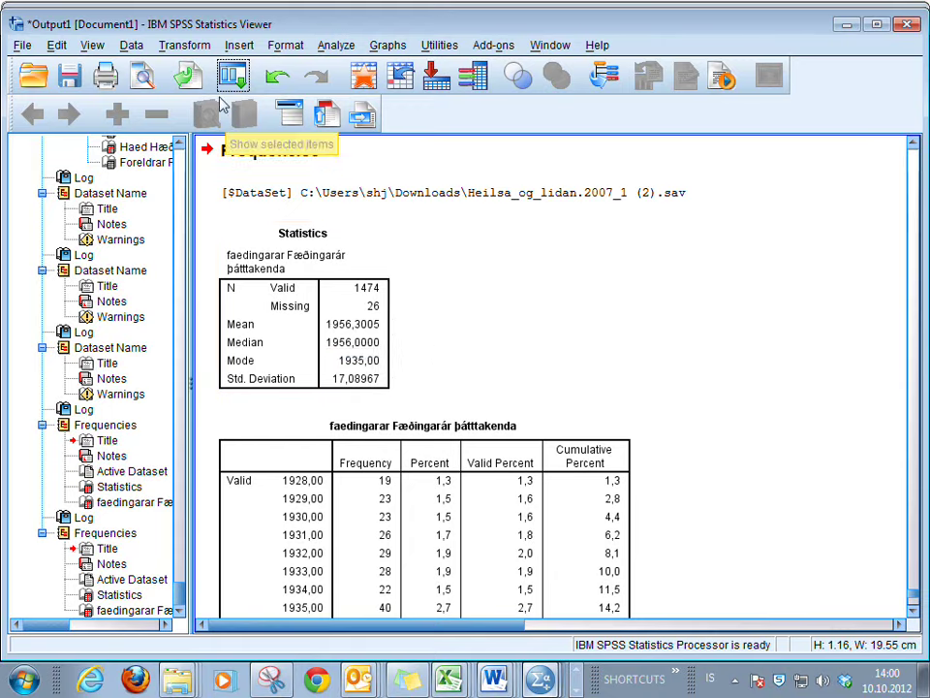
- Compute the variable aldur as 2007 - faedingarar, re-inserting faedingarar from the variable list into the expression
{"action": "left_click", "coordinate": [187, 44]}
{"action": "left_click", "coordinate": [209, 69]}
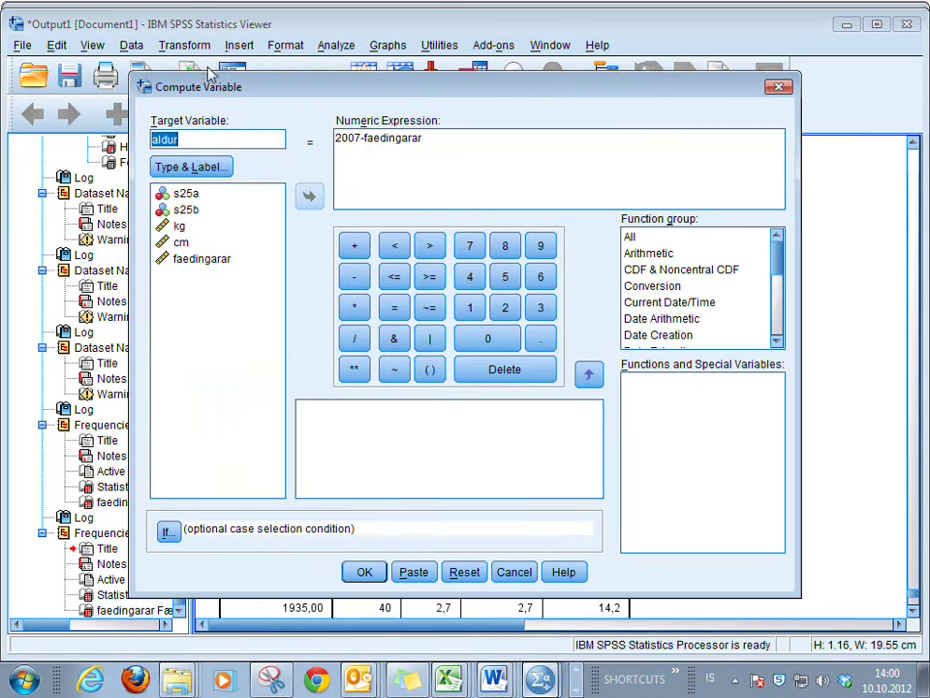
{"action": "double_click", "coordinate": [196, 137]}
{"action": "type", "text": "a"}
{"action": "key", "text": "Tab"}
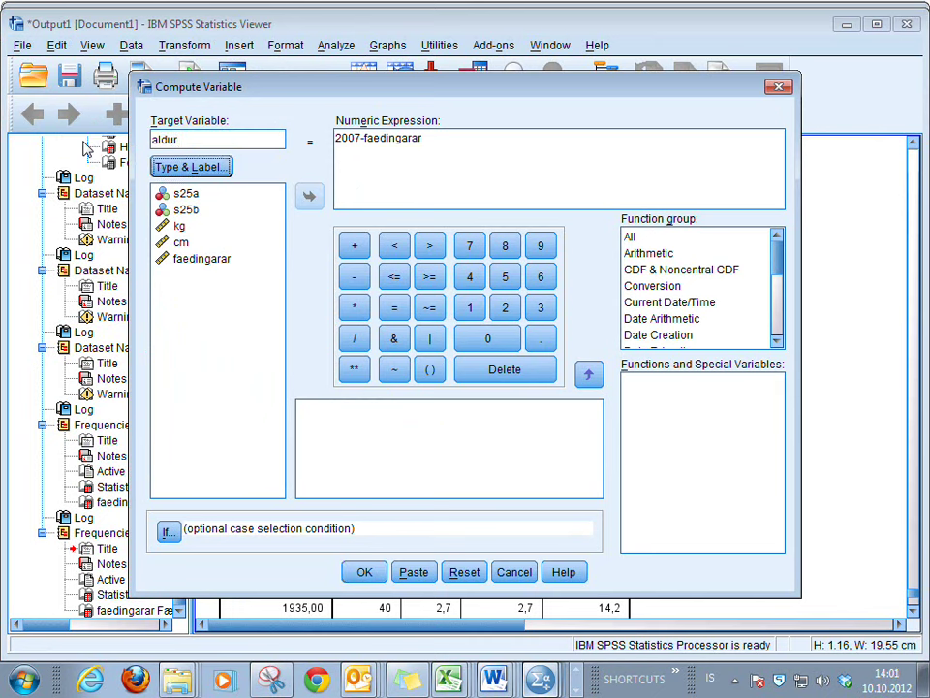
{"action": "left_click_drag", "start_coordinate": [362, 143], "coordinate": [432, 142]}
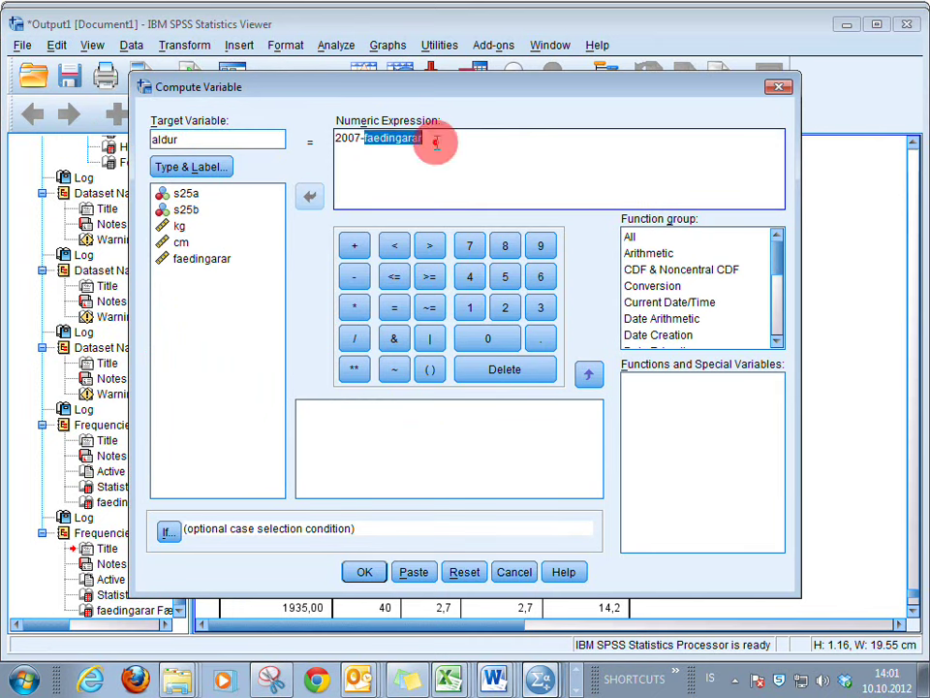
{"action": "key", "text": "BackSpace"}
{"action": "left_click", "coordinate": [199, 259]}
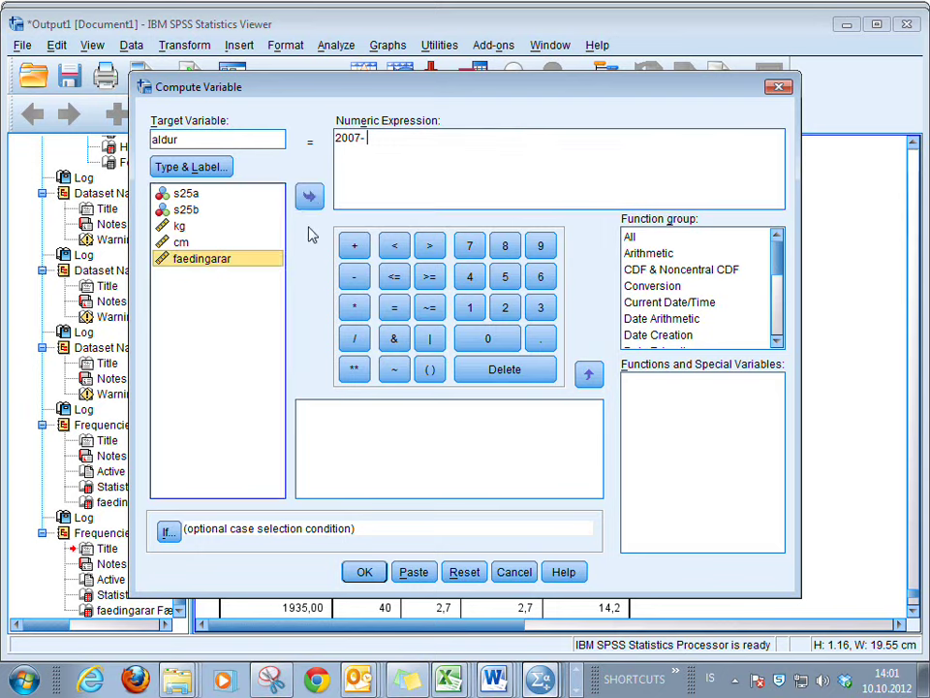
{"action": "left_click", "coordinate": [309, 197]}
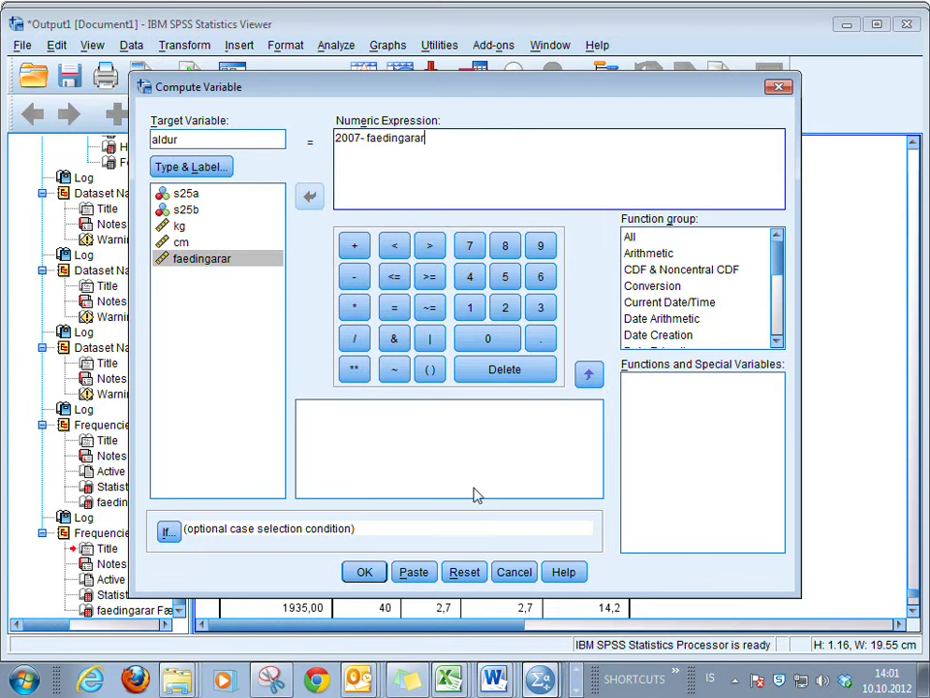
{"action": "left_click", "coordinate": [359, 573]}
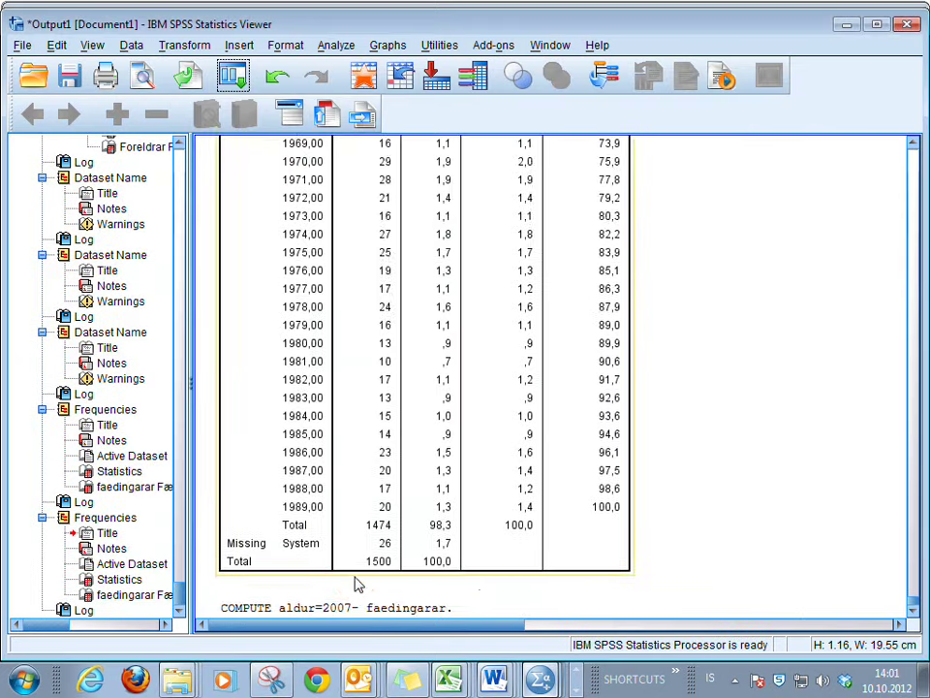
- Run Frequencies on aldur in place of faedingarar and review its statistics and frequency table
{"action": "left_click", "coordinate": [184, 44]}
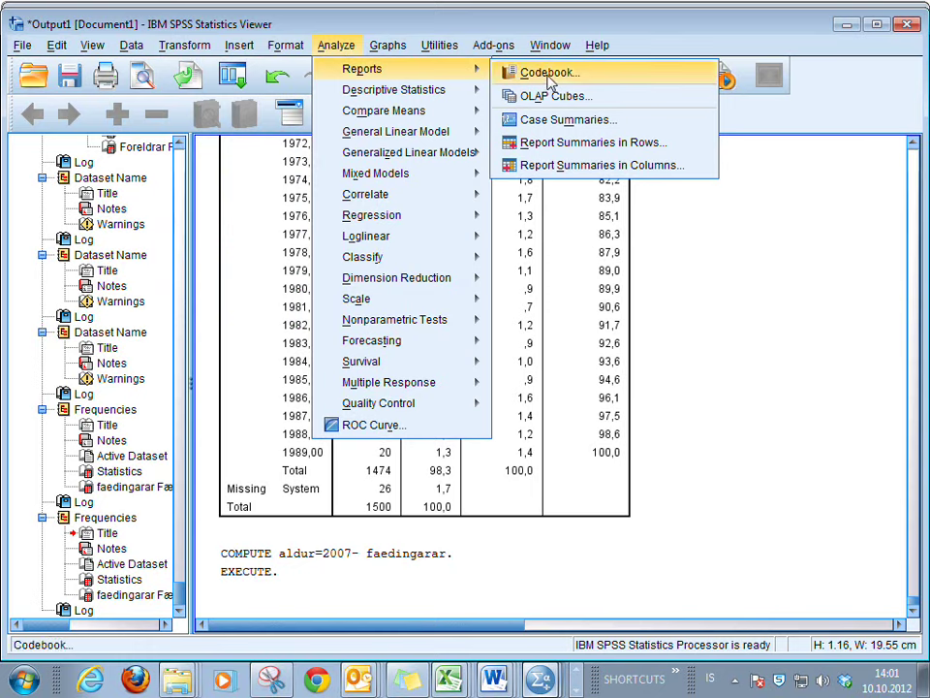
{"action": "mouse_move", "coordinate": [432, 90]}
{"action": "left_click", "coordinate": [539, 95]}
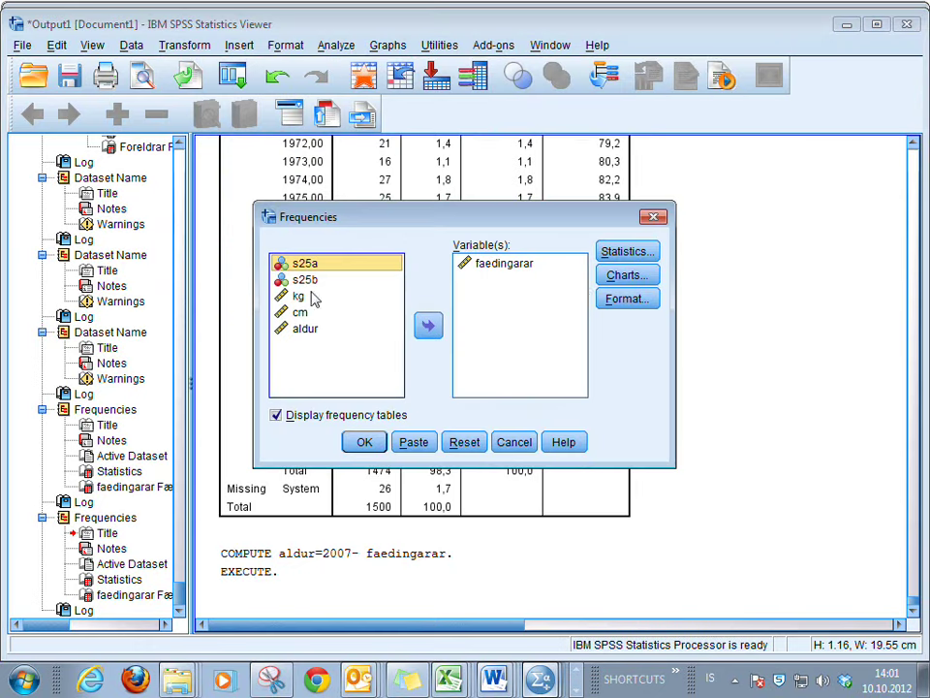
{"action": "left_click", "coordinate": [521, 264]}
{"action": "left_click", "coordinate": [427, 327]}
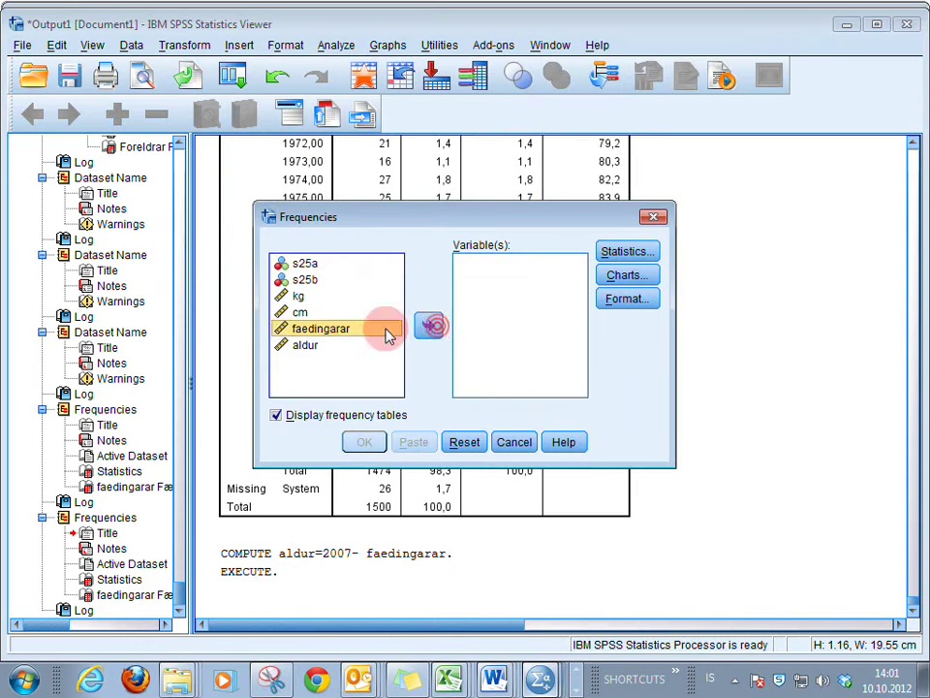
{"action": "left_click", "coordinate": [306, 345]}
{"action": "left_click", "coordinate": [428, 325]}
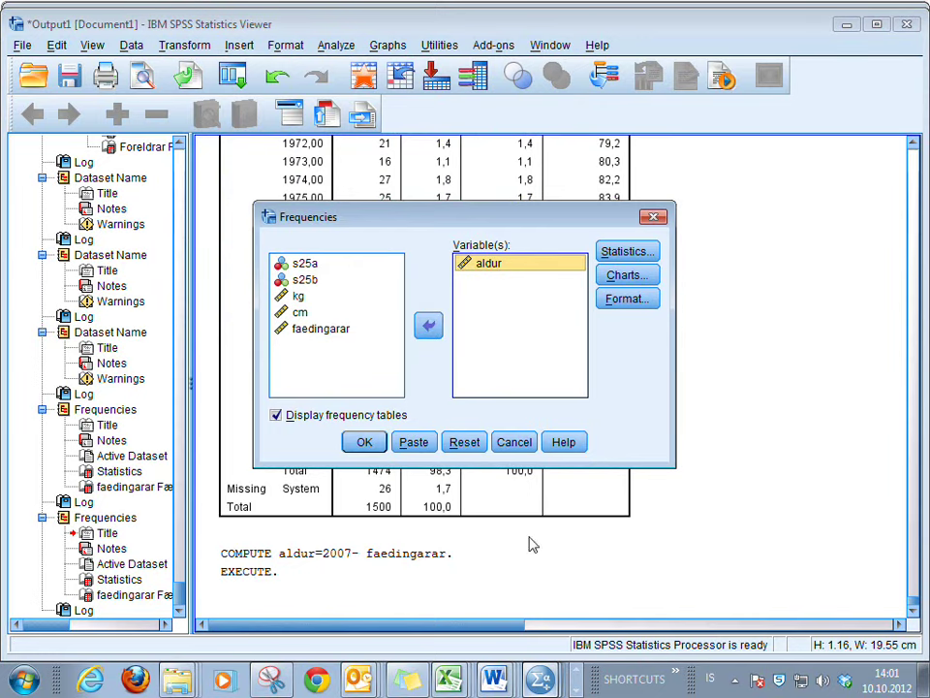
{"action": "left_click", "coordinate": [361, 442]}
{"action": "scroll", "coordinate": [365, 452], "scroll_direction": "down", "scroll_amount": 4}
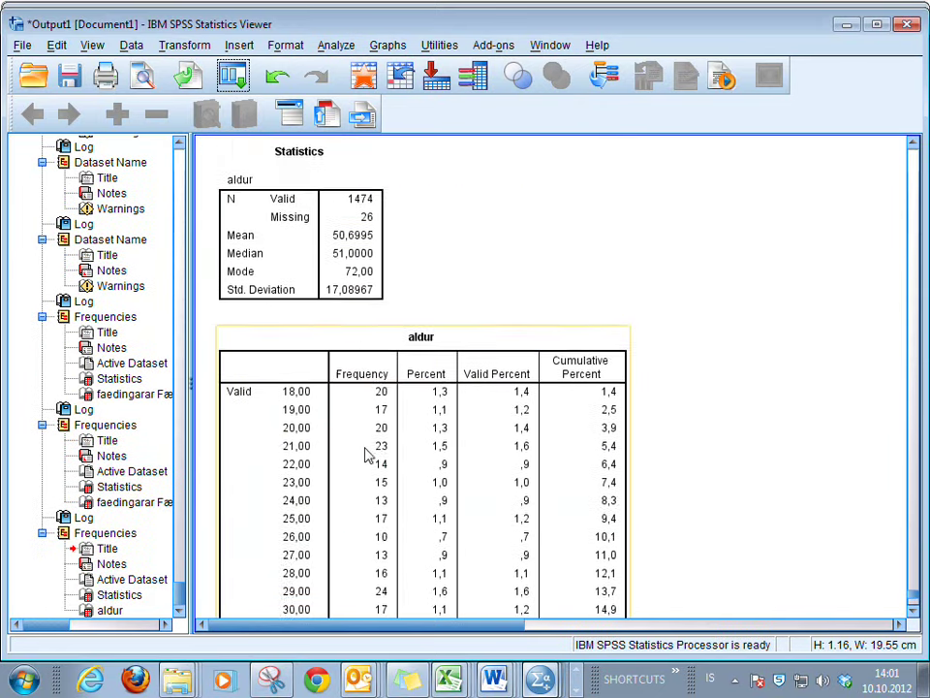
{"action": "scroll", "coordinate": [368, 416], "scroll_direction": "up", "scroll_amount": 3}
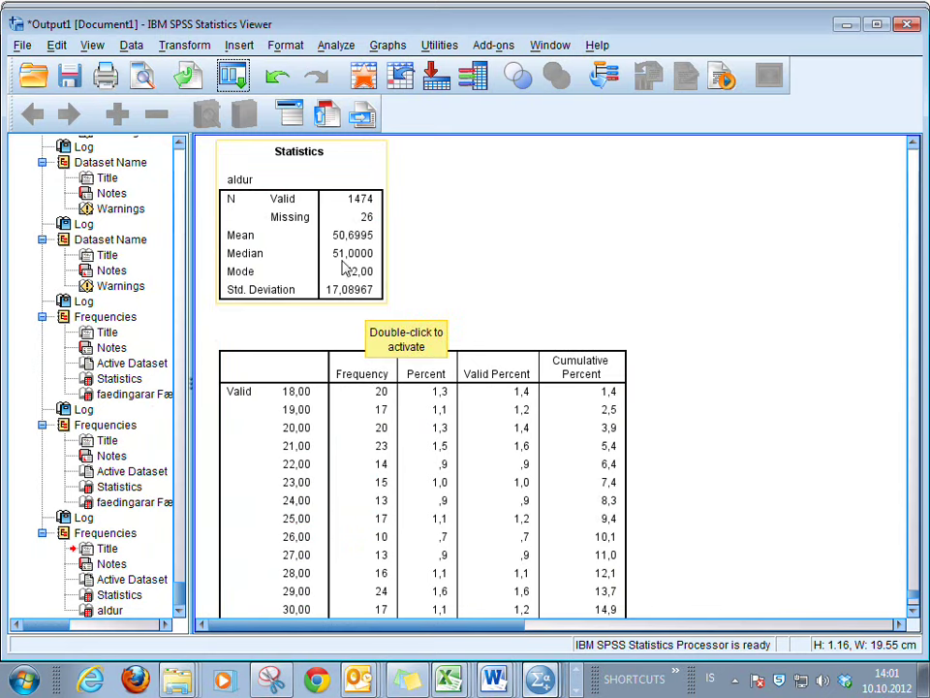
{"action": "scroll", "coordinate": [400, 438], "scroll_direction": "down", "scroll_amount": 20}
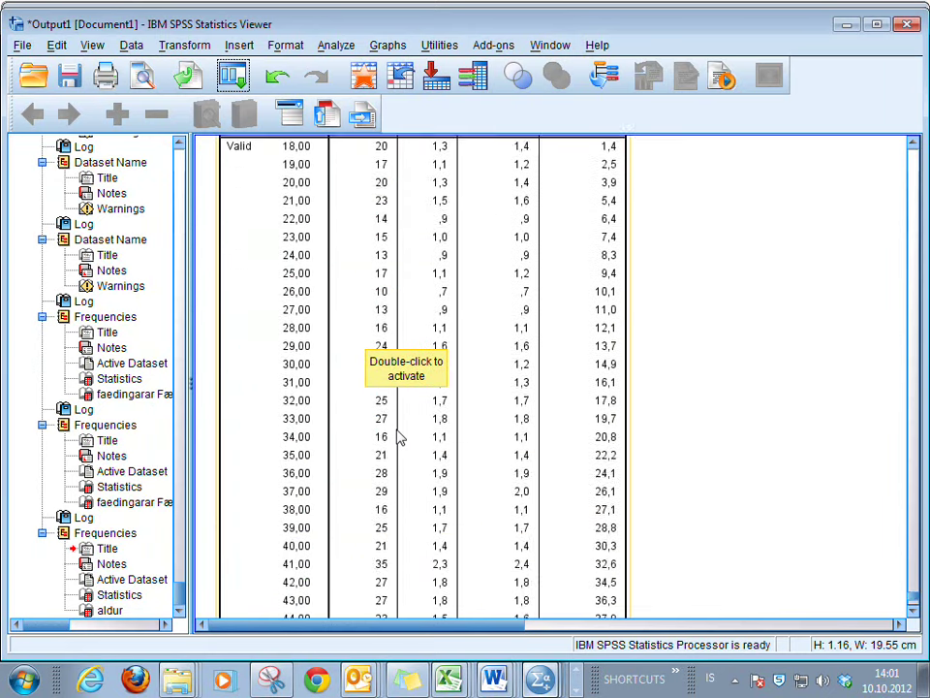
{"action": "scroll", "coordinate": [400, 438], "scroll_direction": "down", "scroll_amount": 5}
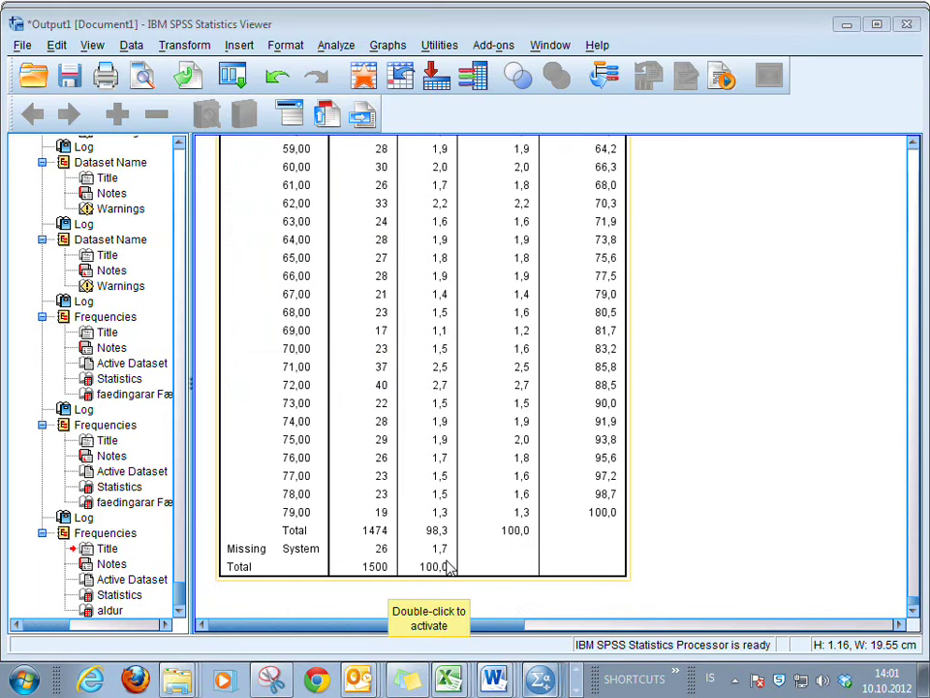
{"action": "key", "text": "alt+Tab"}
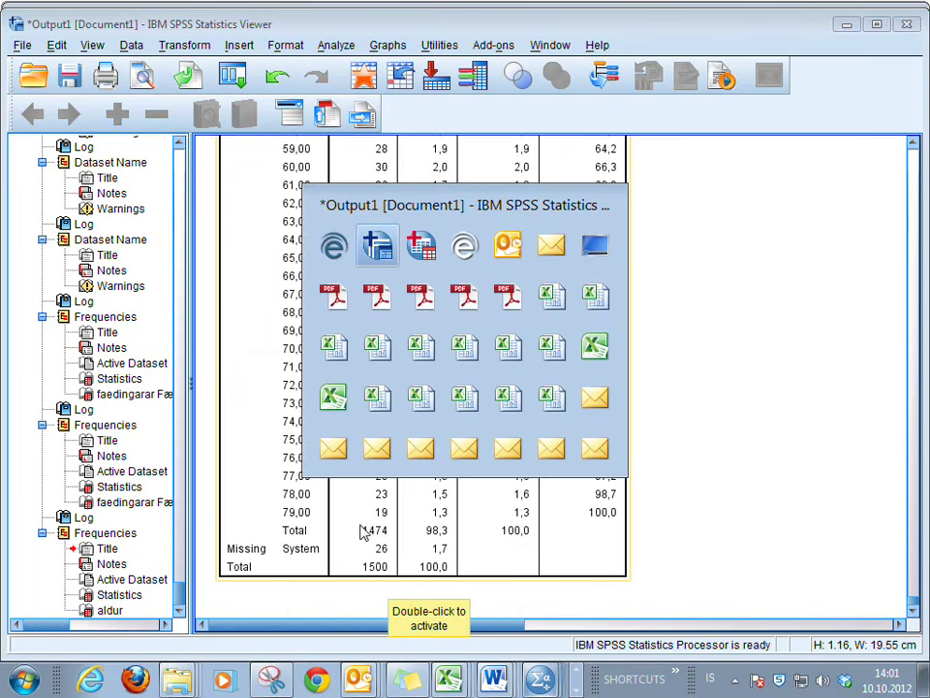
{"action": "key", "text": "alt+Tab"}
{"action": "key", "text": "alt+Tab"}
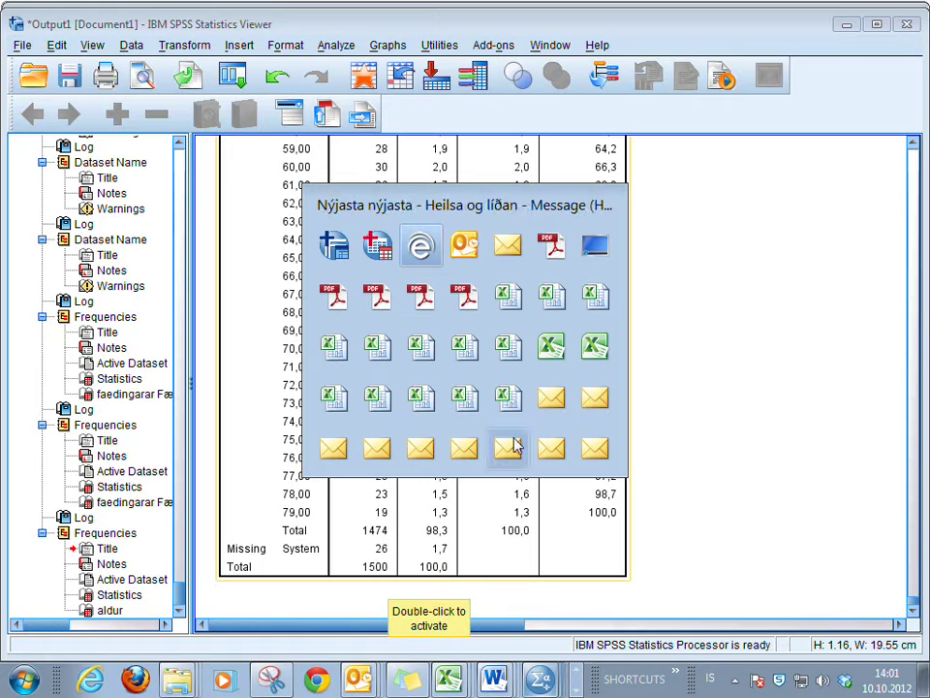
{"action": "key", "text": "Escape"}
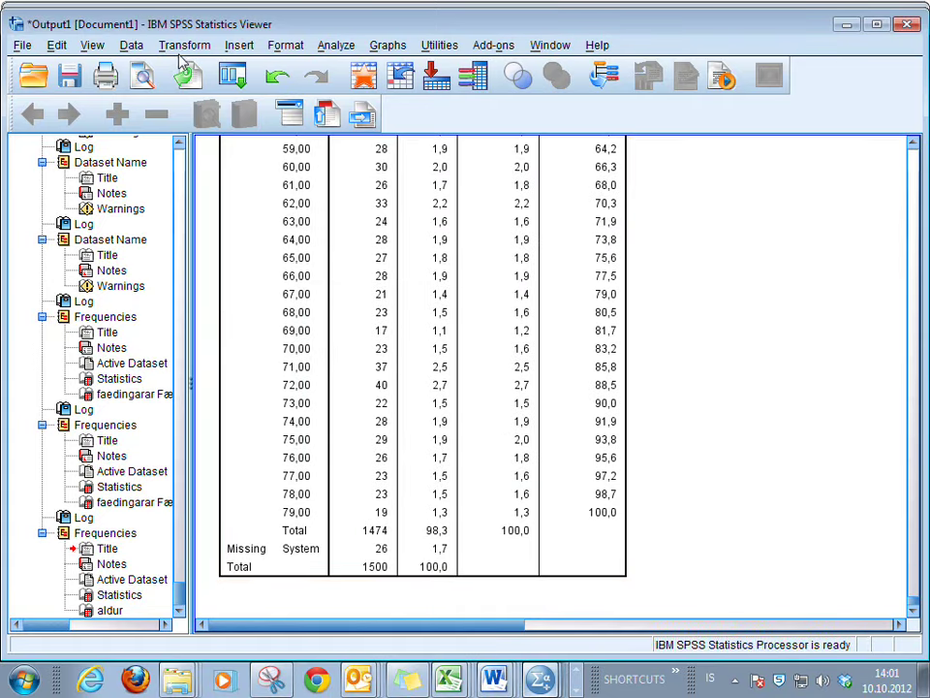
- Paste the aldur computation as syntax, accept changing the existing variable, and switch to the Syntax Editor
{"action": "left_click", "coordinate": [184, 45]}
{"action": "left_click", "coordinate": [165, 69]}
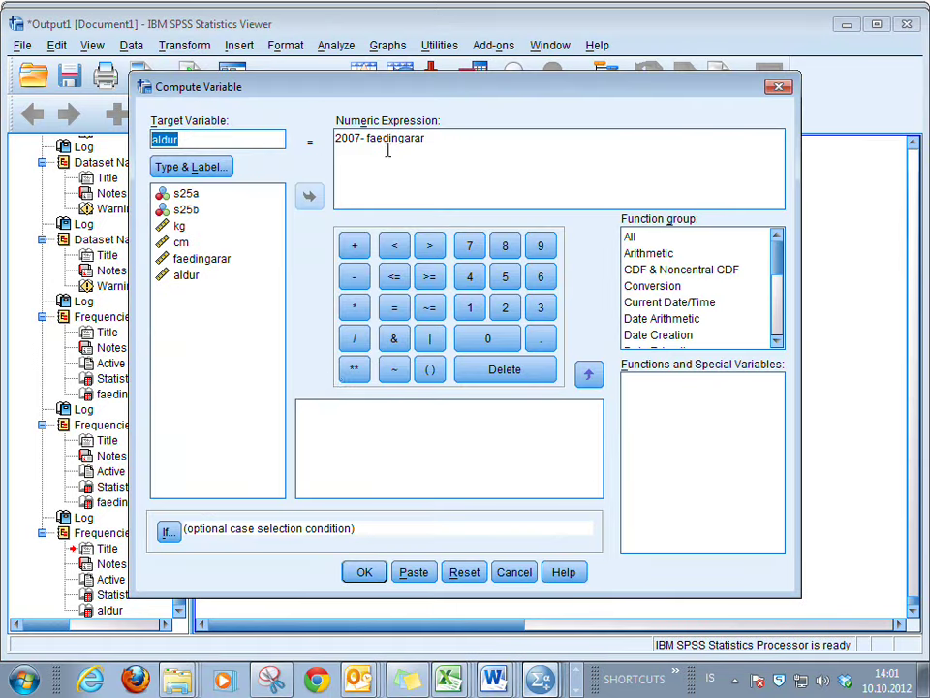
{"action": "left_click", "coordinate": [416, 574]}
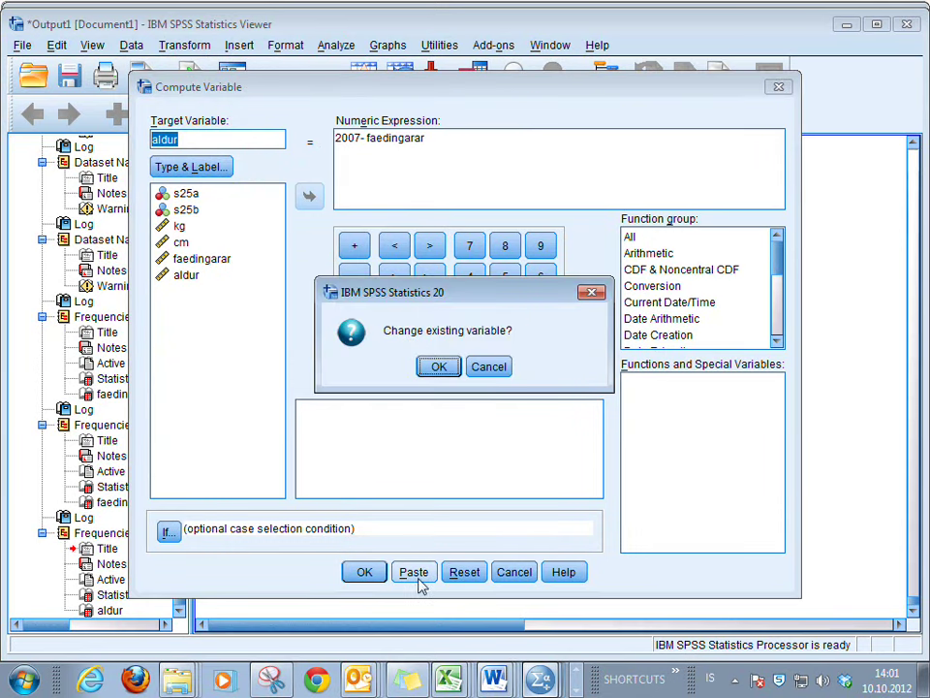
{"action": "left_click", "coordinate": [438, 368]}
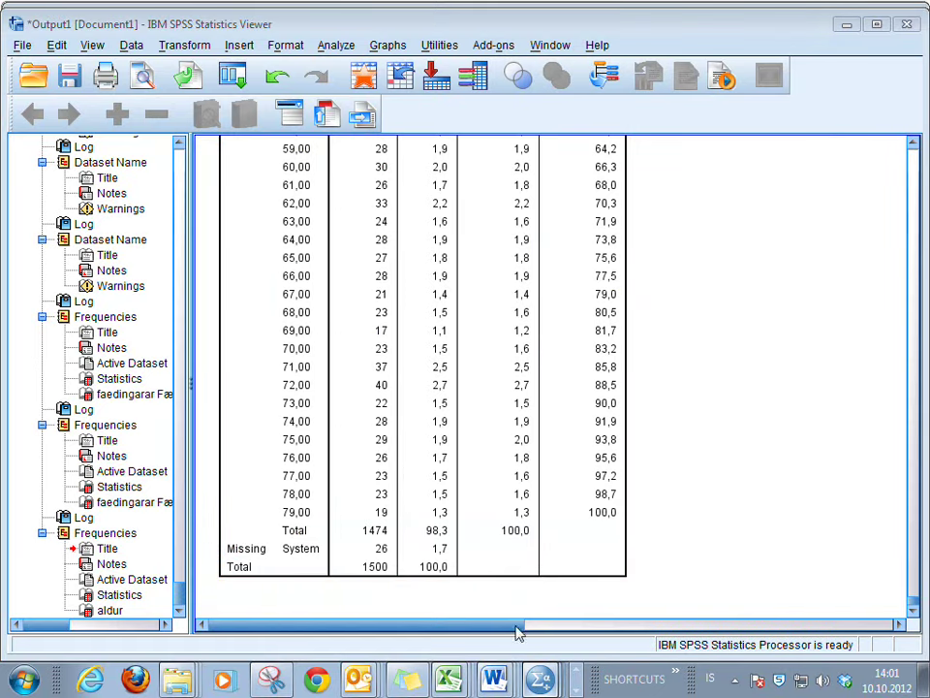
{"action": "key", "text": "alt+Tab"}
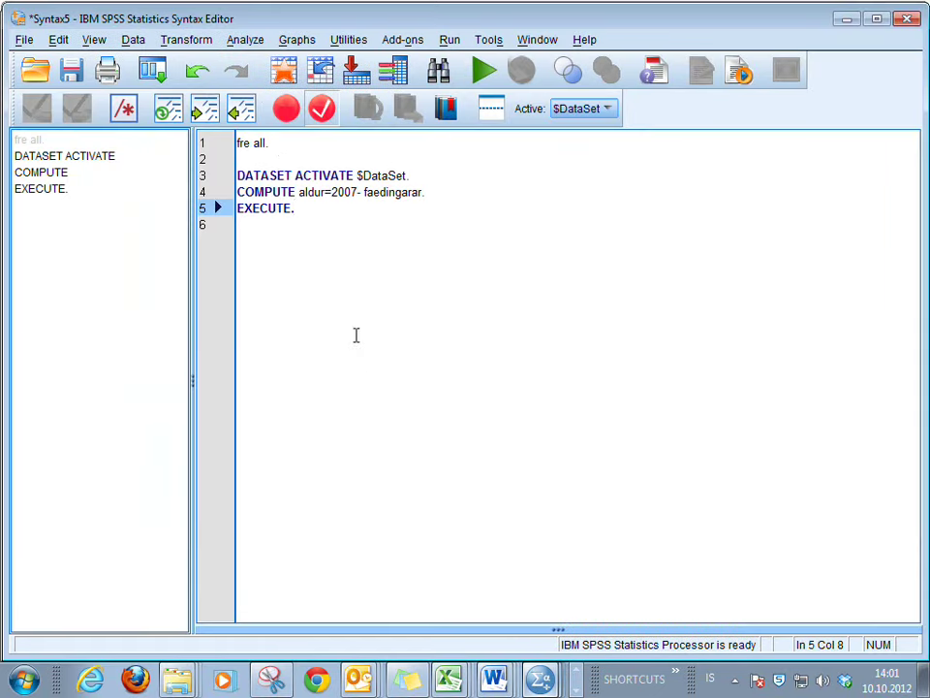
- Delete the "fre all." and DATASET ACTIVATE lines from the syntax, adding blank lines above the COMPUTE command
{"action": "left_click_drag", "start_coordinate": [262, 156], "coordinate": [215, 135]}
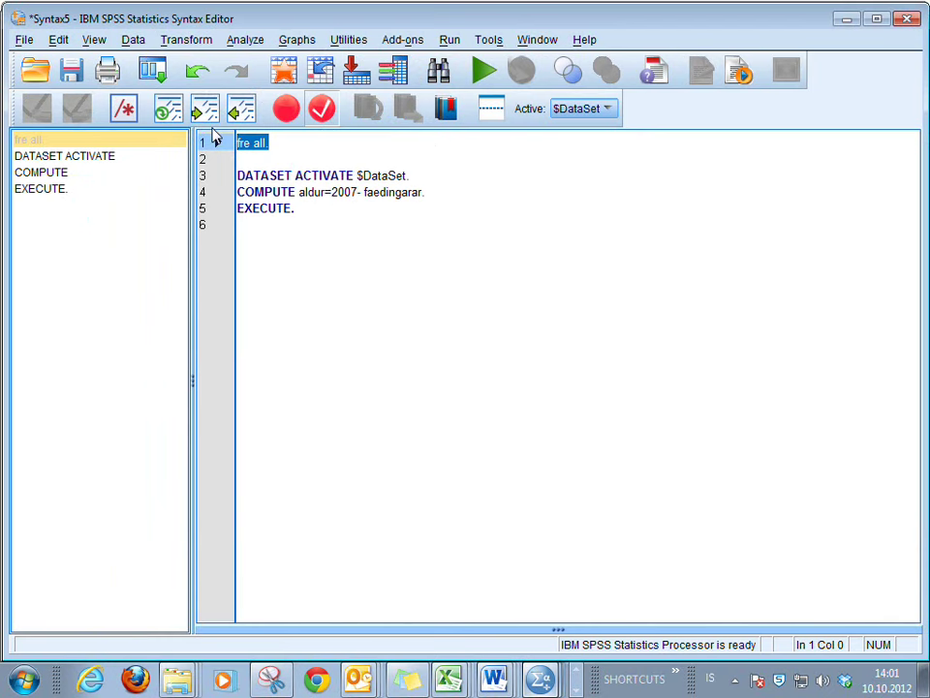
{"action": "key", "text": "Delete"}
{"action": "key", "text": "Down"}
{"action": "key", "text": "Down"}
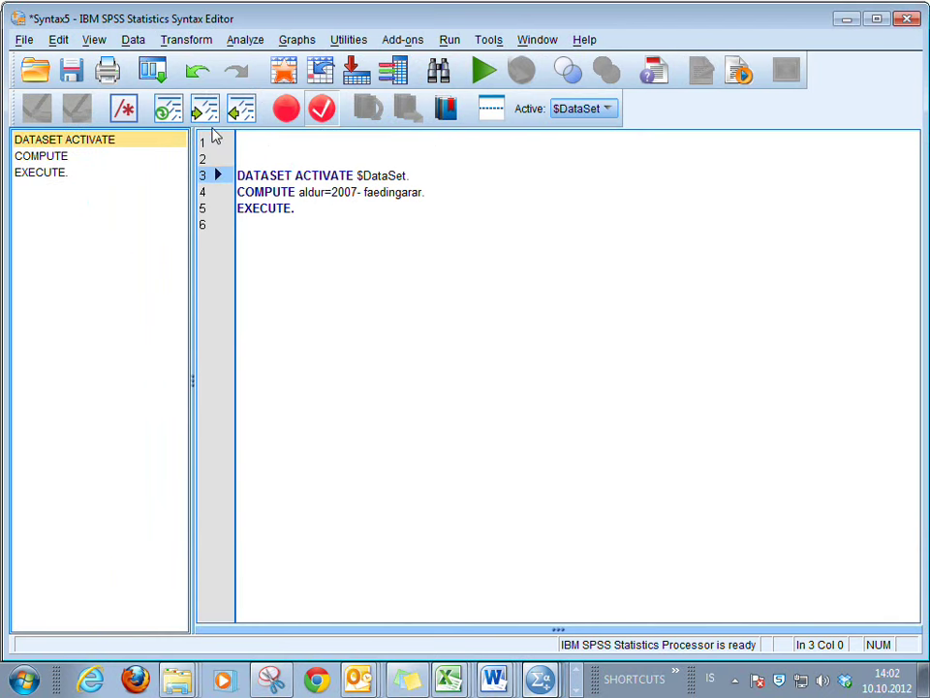
{"action": "key", "text": "Down"}
{"action": "key", "text": "Return"}
{"action": "key", "text": "Return"}
{"action": "key", "text": "Up"}
{"action": "key", "text": "Up"}
{"action": "key", "text": "shift+Up"}
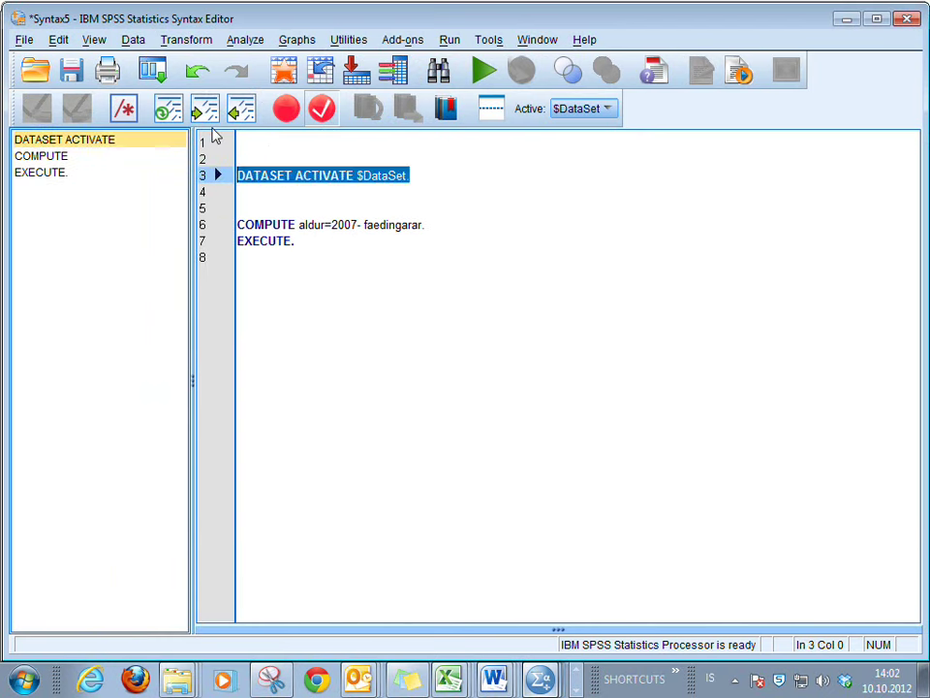
{"action": "key", "text": "Delete"}
- Add an empty line after the EXECUTE command in the syntax
{"action": "key", "text": "Down"}
{"action": "key", "text": "Down"}
{"action": "key", "text": "Down"}
{"action": "key", "text": "End"}
{"action": "key", "text": "Return"}
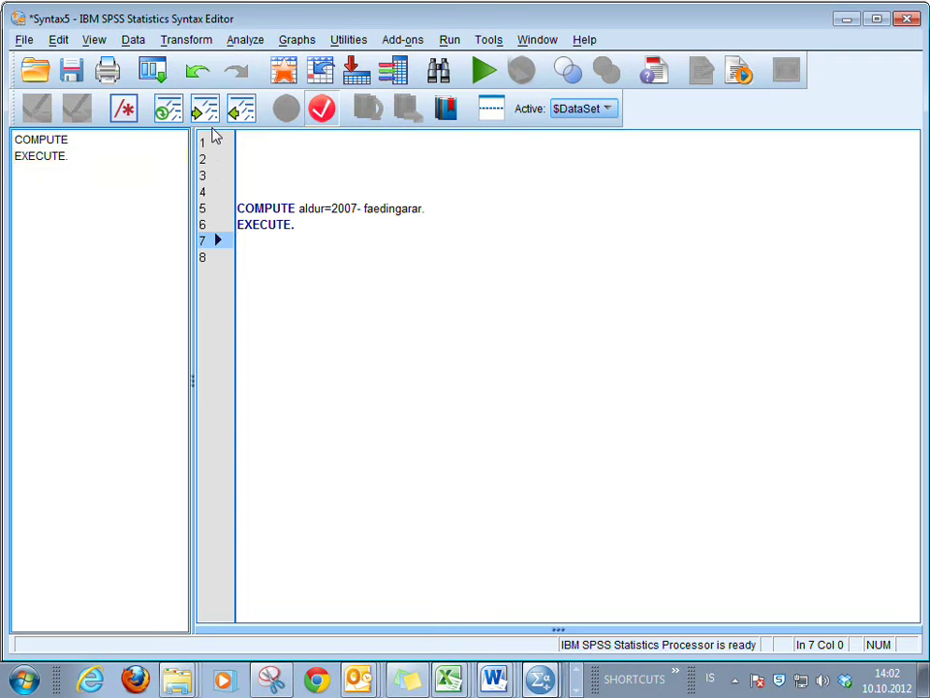
- Start saving the syntax as a new file, setting the location to the Desktop and the name to Skipanaskjal.fyrir.kennslu
{"action": "left_click", "coordinate": [21, 40]}
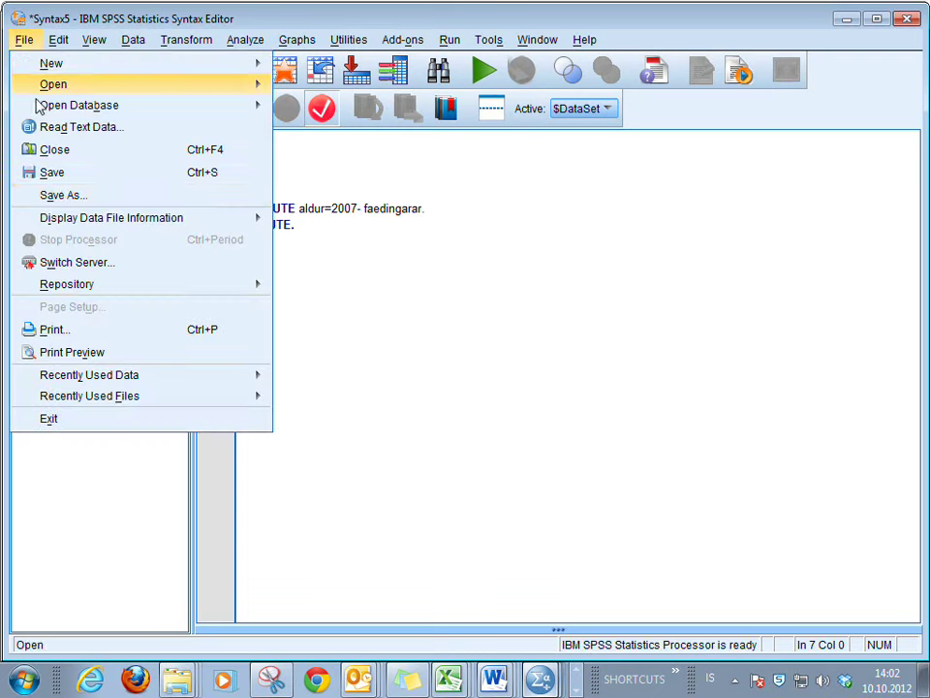
{"action": "left_click", "coordinate": [64, 196]}
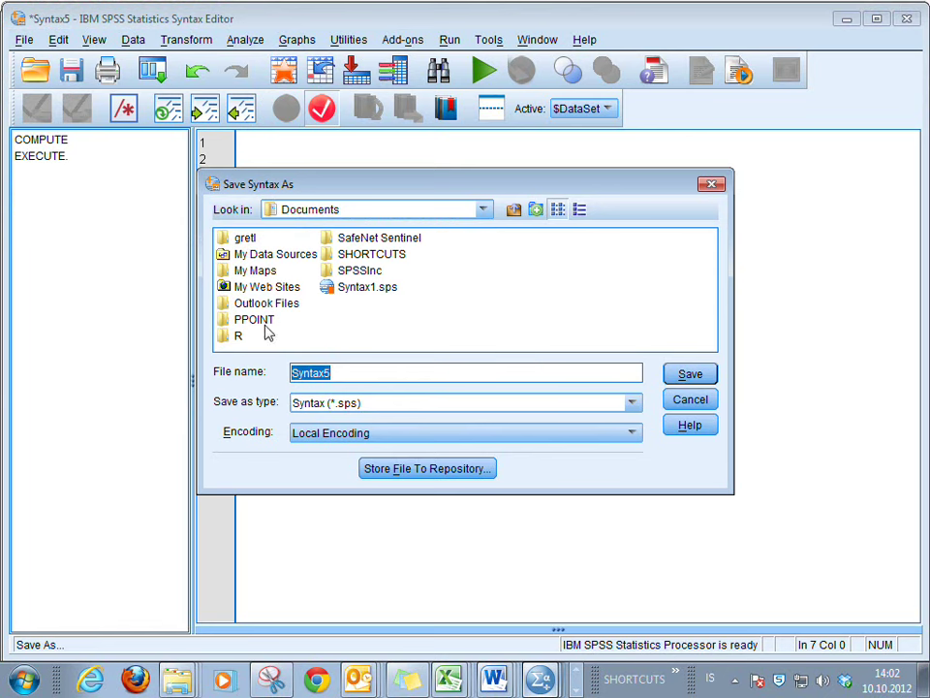
{"action": "left_click", "coordinate": [326, 214]}
{"action": "scroll", "coordinate": [320, 233], "scroll_direction": "up", "scroll_amount": 2}
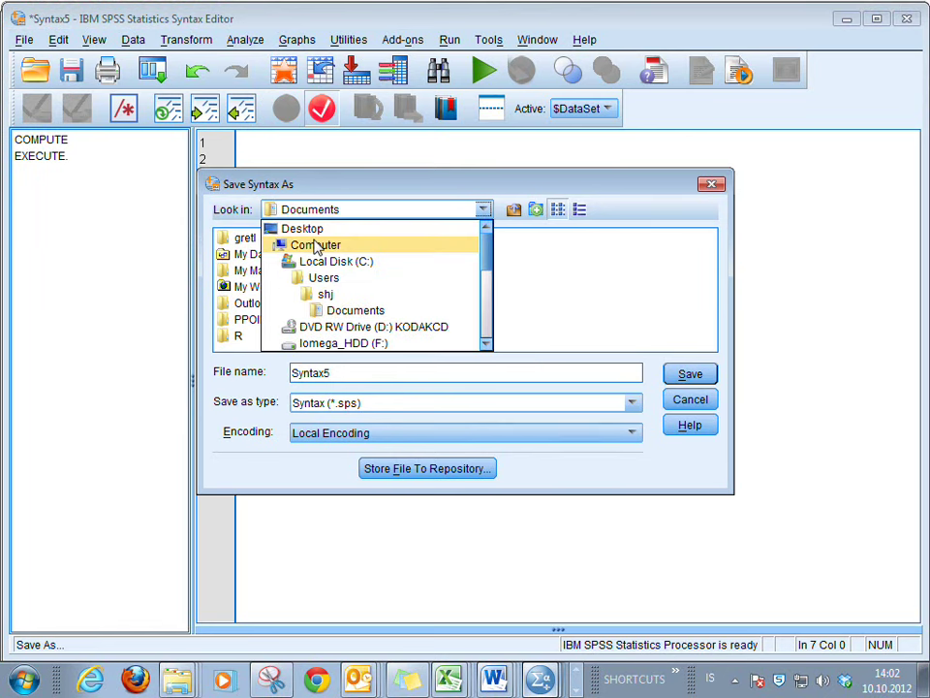
{"action": "left_click", "coordinate": [306, 229]}
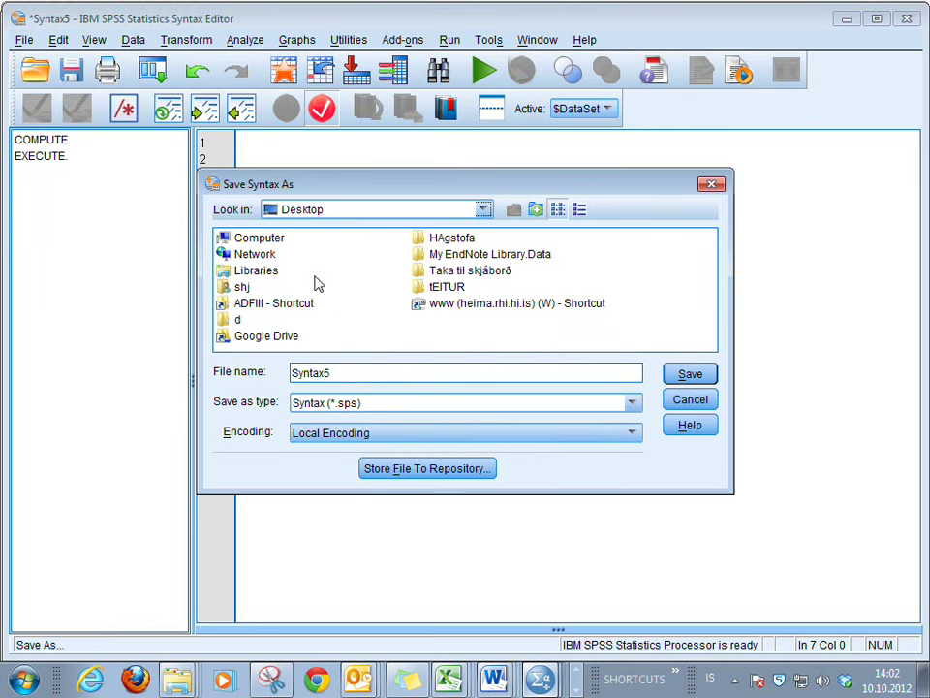
{"action": "left_click", "coordinate": [343, 365]}
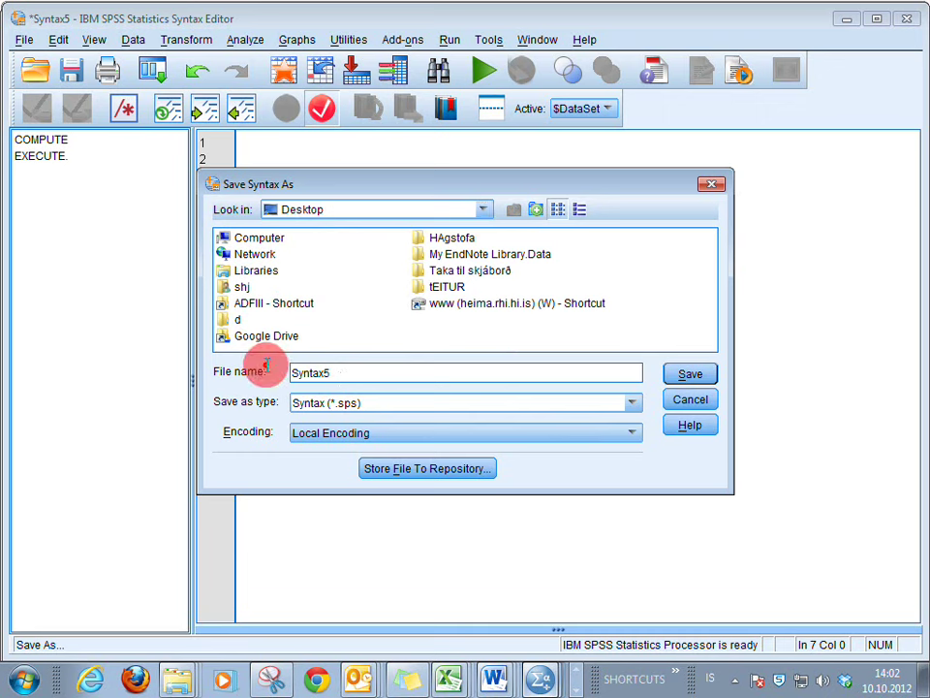
{"action": "left_click_drag", "start_coordinate": [272, 364], "coordinate": [352, 373]}
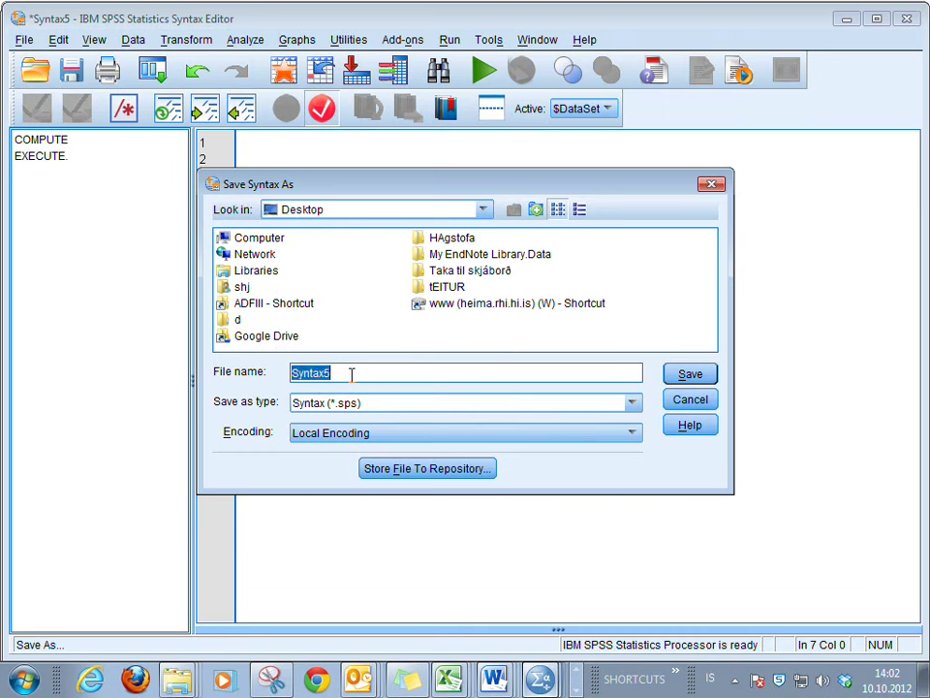
{"action": "type", "text": "Skipanaskjal.fyrir.kennslu"}
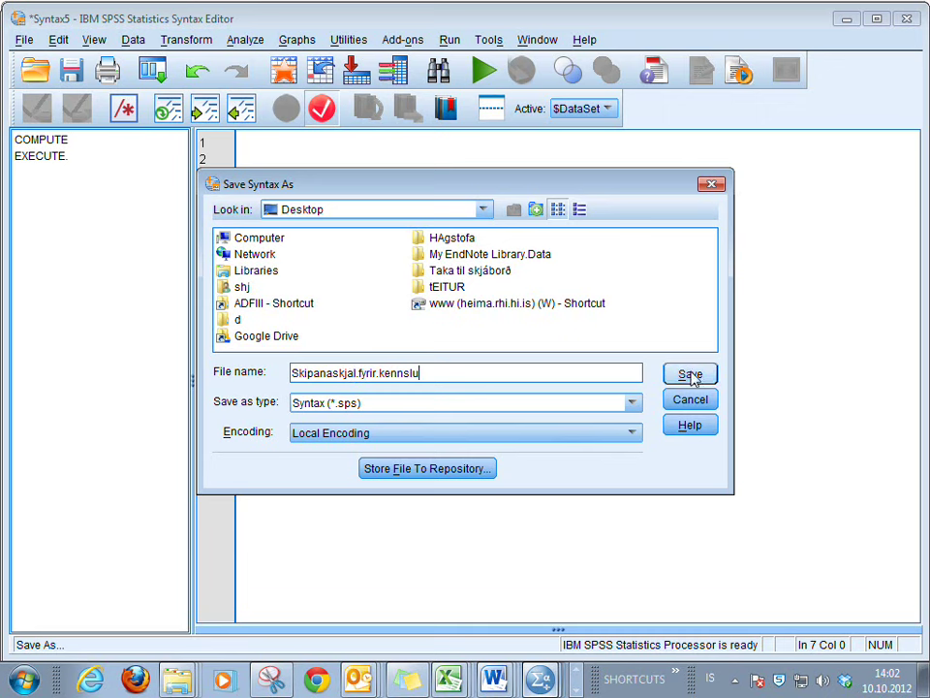
- Change the save location to the H: network drive folder Skjol > Kennsla > 2012-Haust > ADF2
{"action": "left_click", "coordinate": [242, 244]}
{"action": "double_click", "coordinate": [242, 243]}
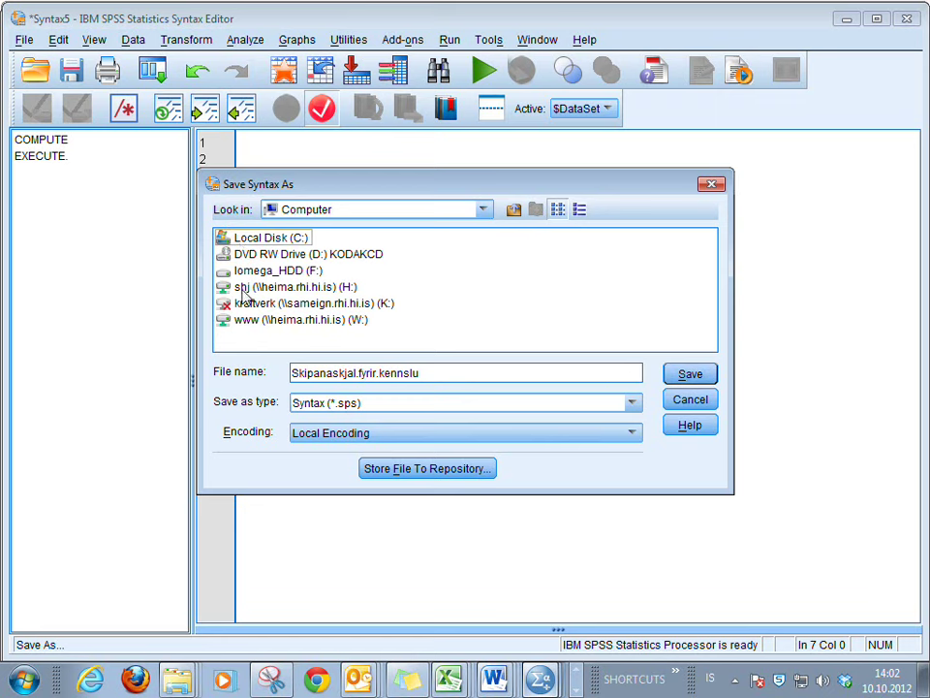
{"action": "double_click", "coordinate": [237, 287]}
{"action": "key", "text": "s"}
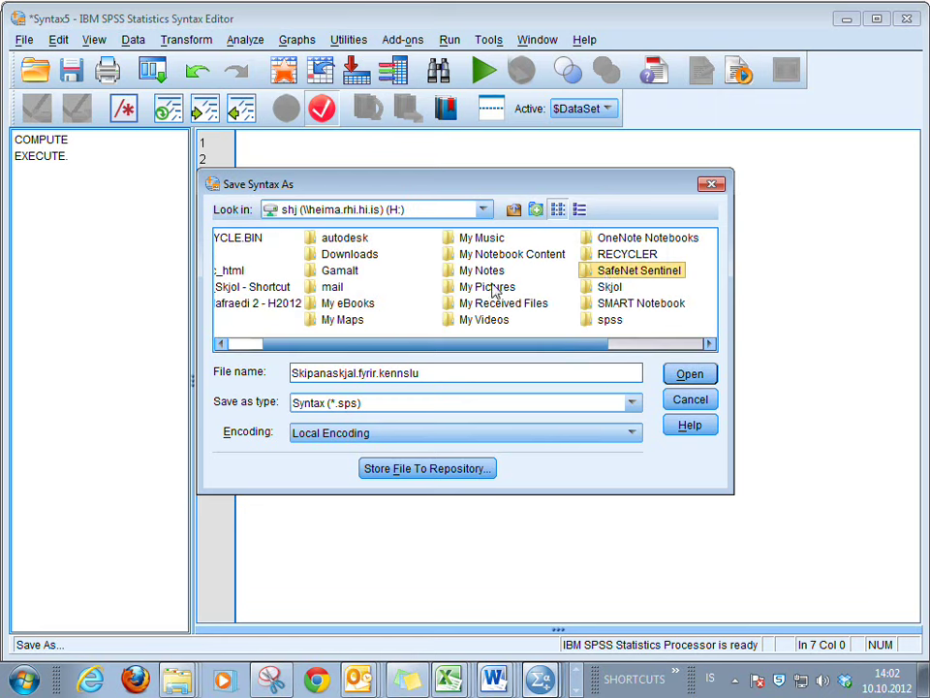
{"action": "double_click", "coordinate": [610, 288]}
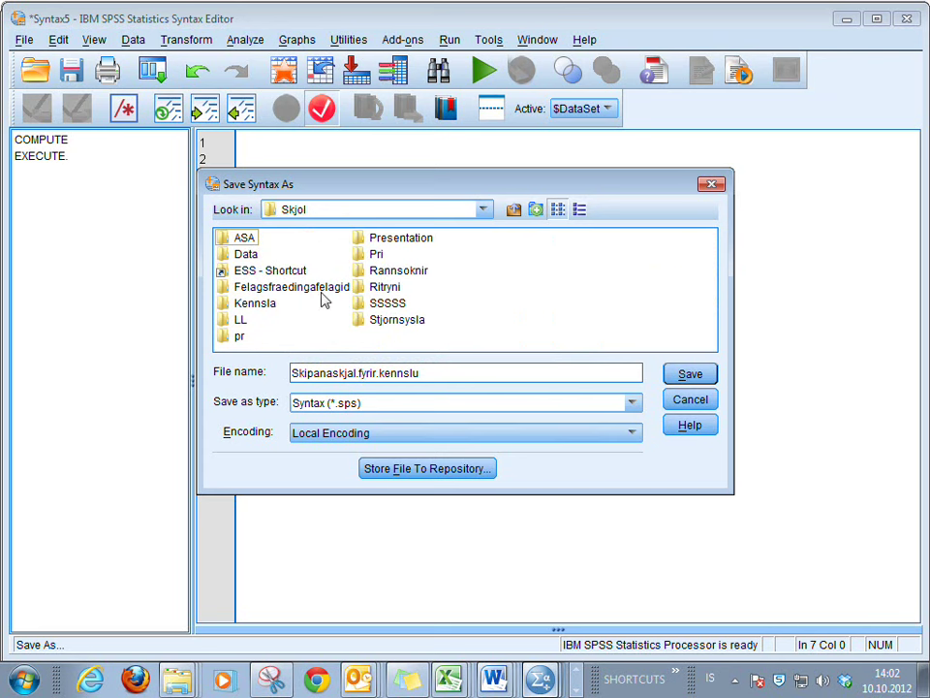
{"action": "left_click", "coordinate": [262, 306]}
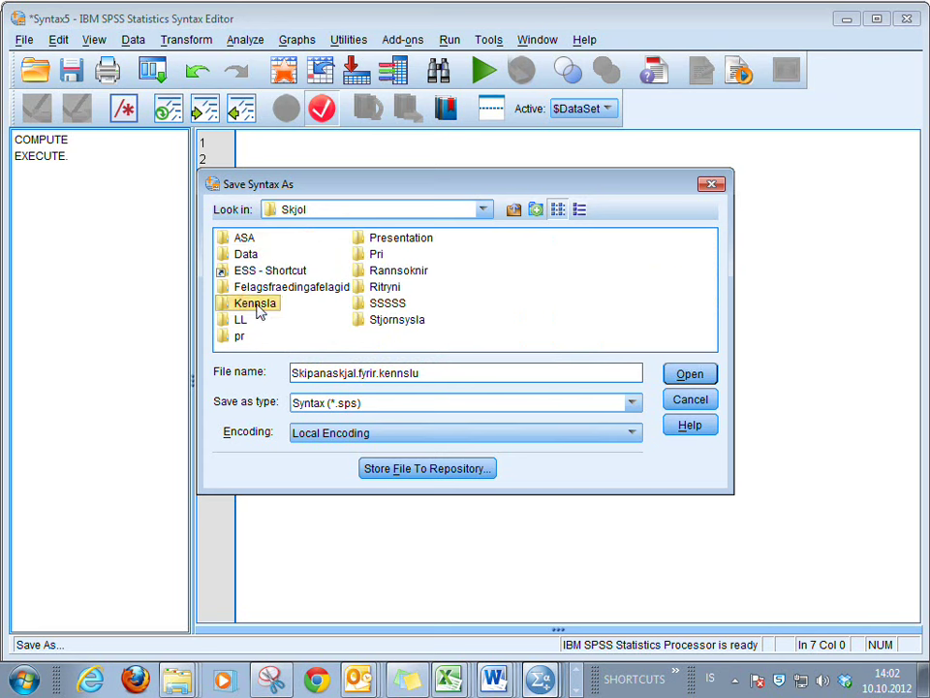
{"action": "double_click", "coordinate": [225, 303]}
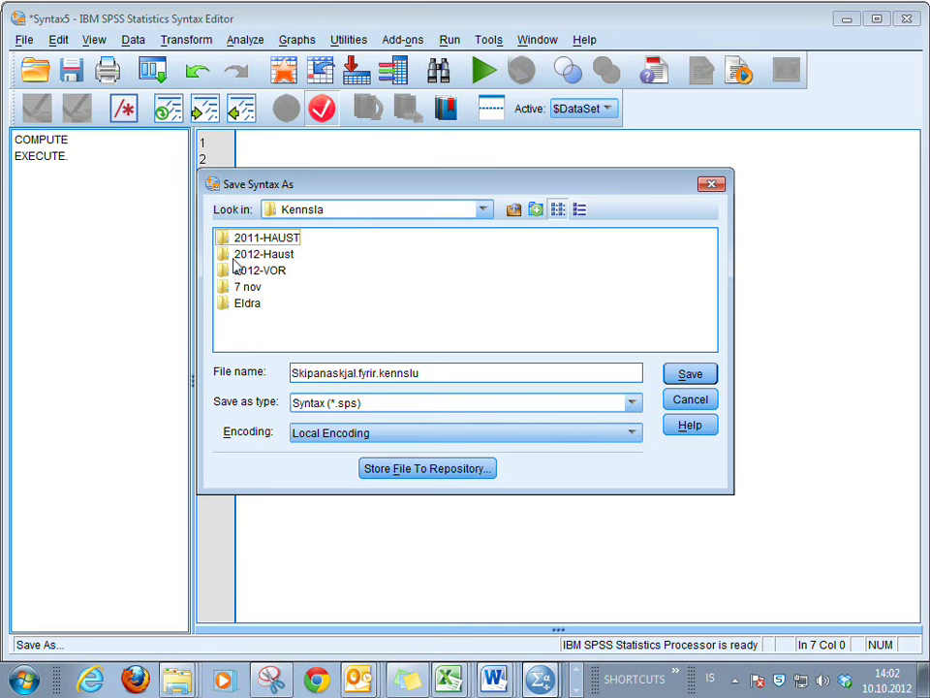
{"action": "double_click", "coordinate": [235, 257]}
{"action": "double_click", "coordinate": [237, 241]}
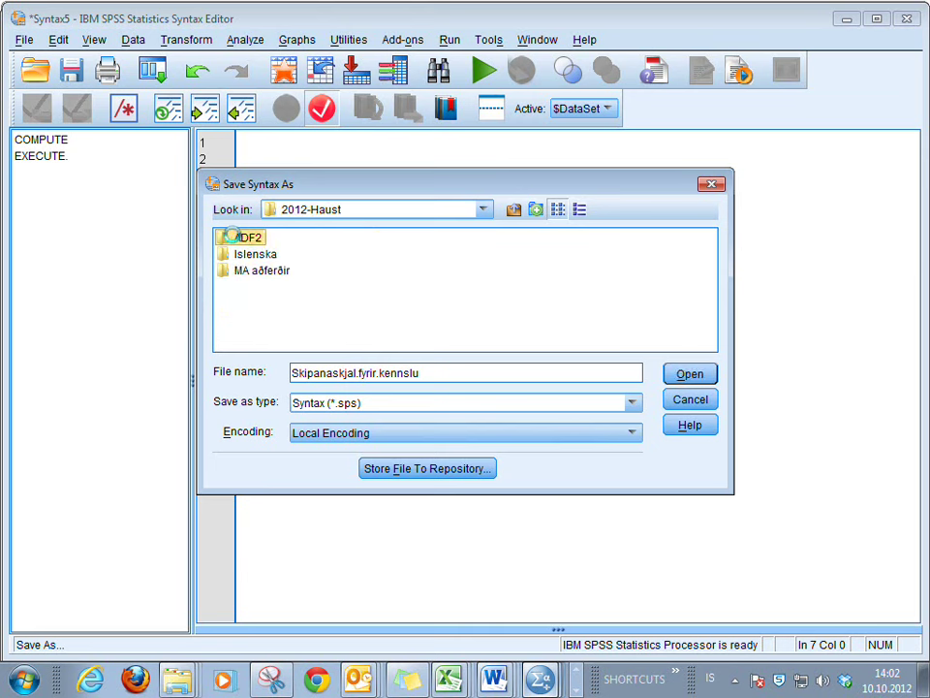
- Create a folder named Timi 11 inside ADF2 and save the syntax file in it
{"action": "right_click", "coordinate": [447, 279]}
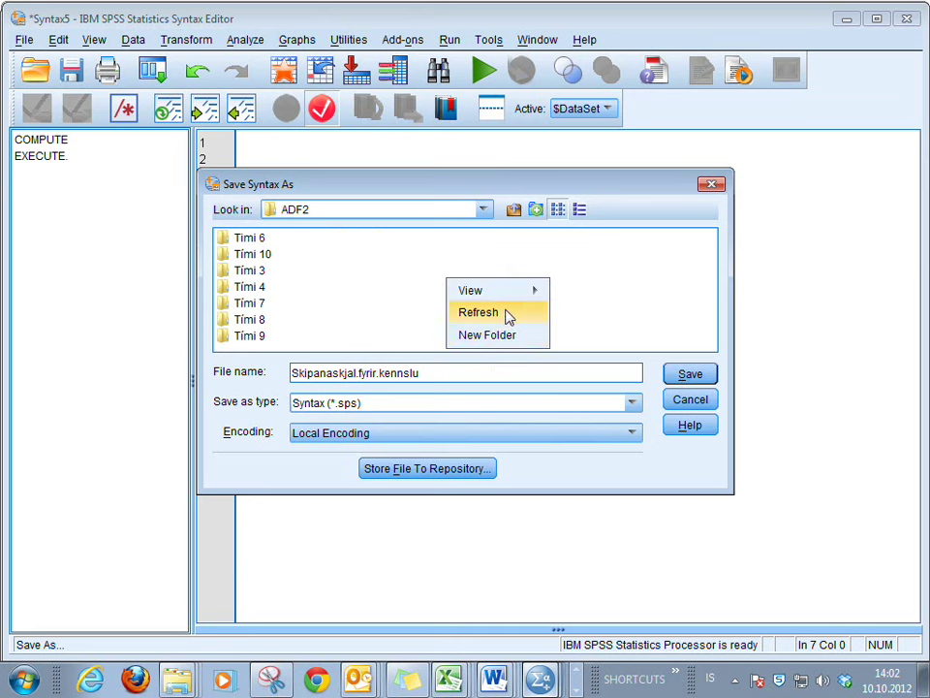
{"action": "left_click", "coordinate": [476, 334]}
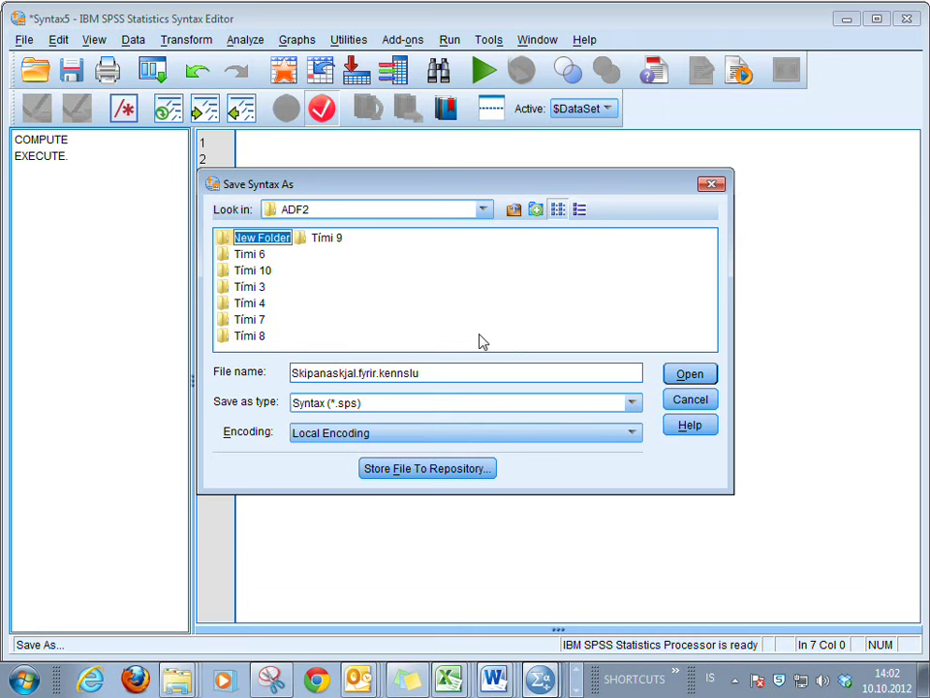
{"action": "type", "text": "Tími 11"}
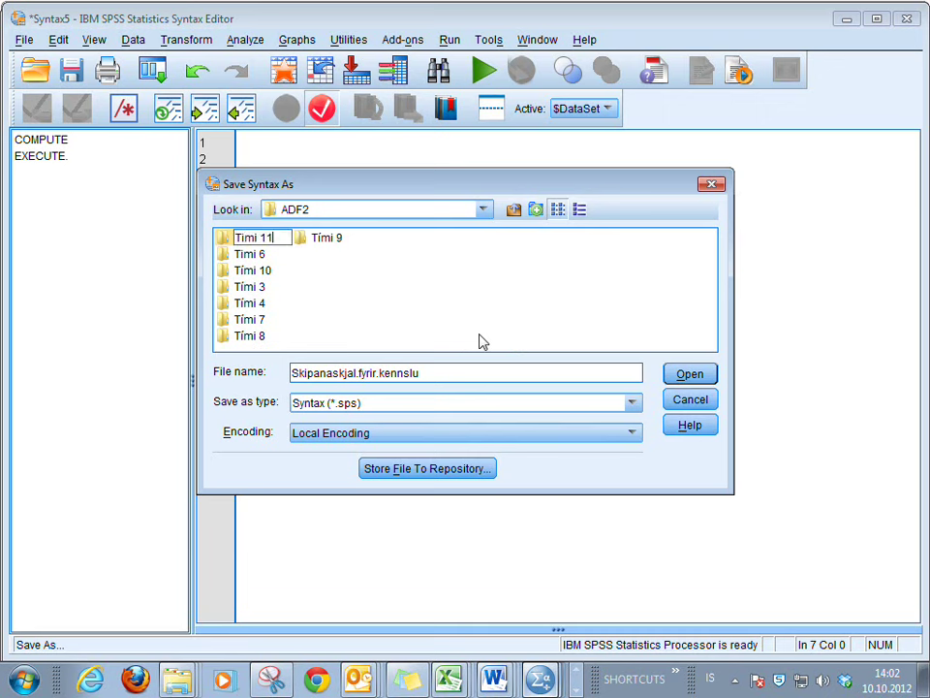
{"action": "key", "text": "Return"}
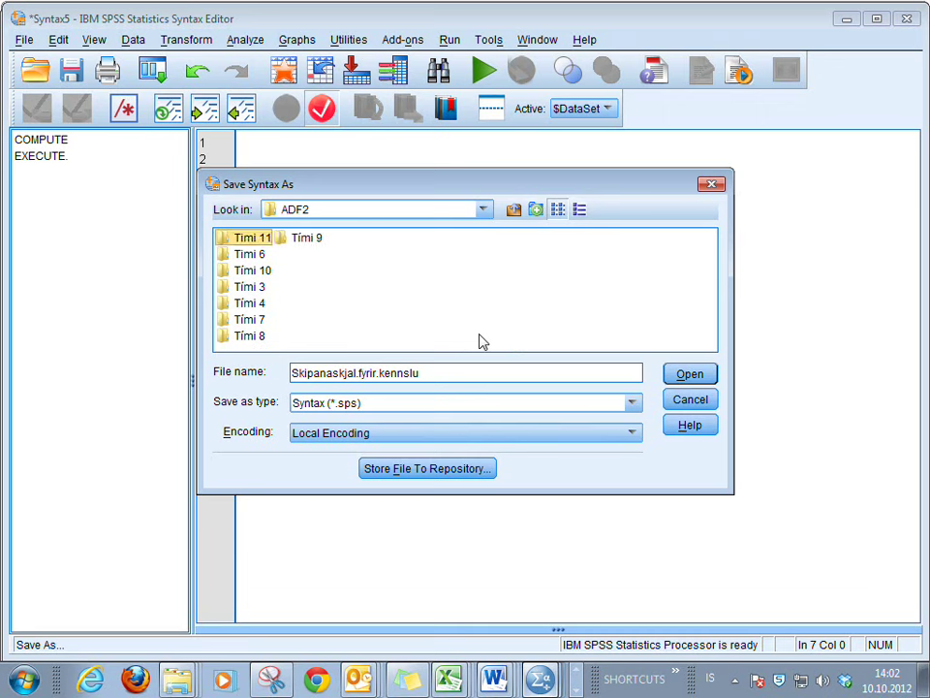
{"action": "double_click", "coordinate": [254, 238]}
{"action": "left_click", "coordinate": [713, 376]}
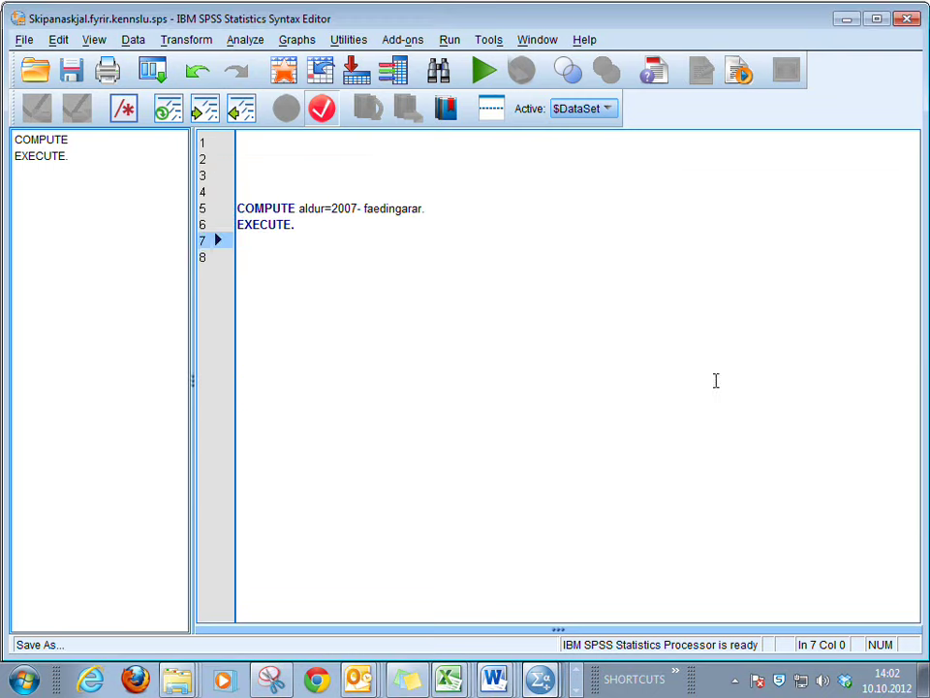
- Highlight the COMPUTE and EXECUTE lines and examine the available options for running syntax
{"action": "left_click", "coordinate": [671, 378]}
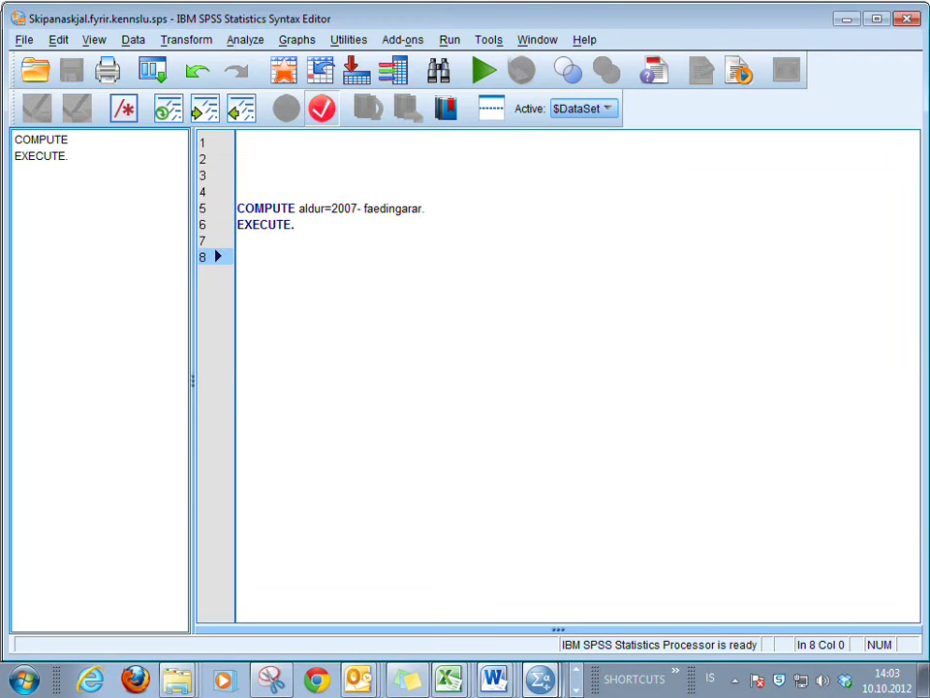
{"action": "left_click", "coordinate": [574, 690]}
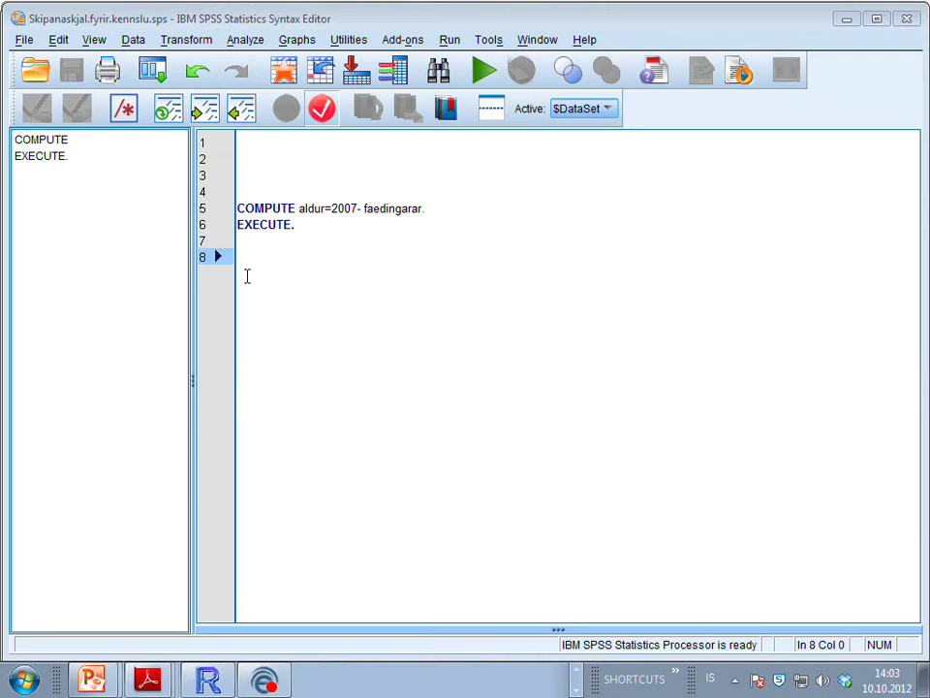
{"action": "left_click_drag", "start_coordinate": [242, 250], "coordinate": [235, 208]}
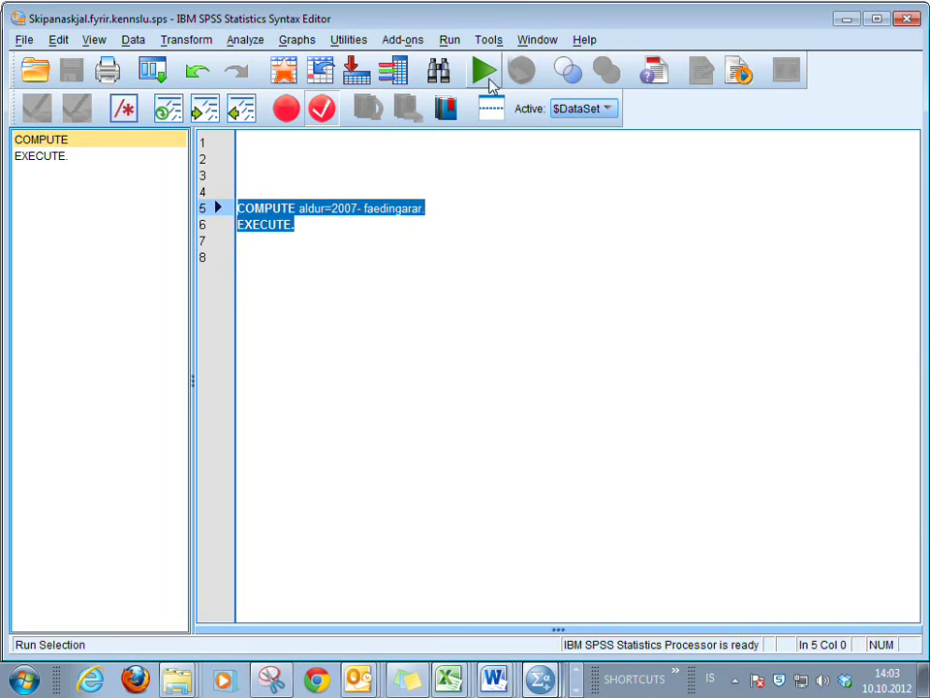
{"action": "left_click", "coordinate": [301, 236]}
{"action": "left_click", "coordinate": [323, 209]}
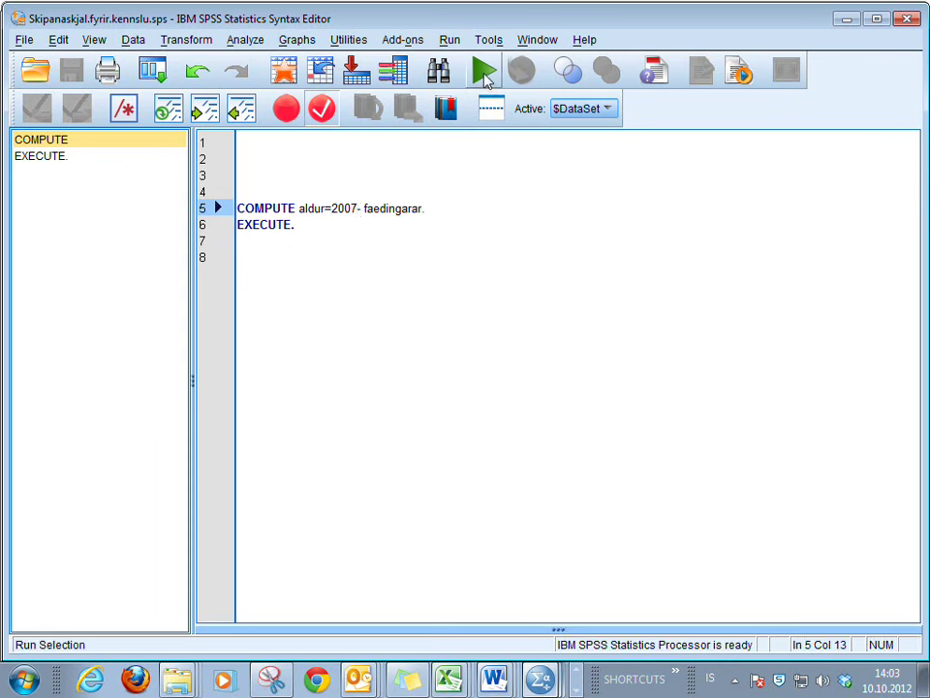
{"action": "left_click", "coordinate": [449, 39]}
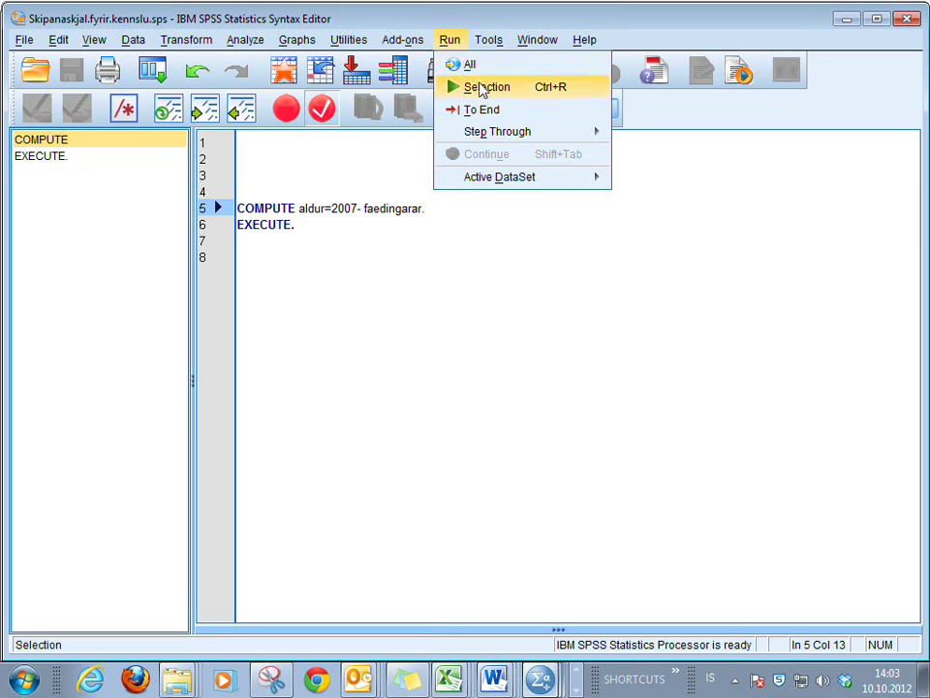
{"action": "mouse_move", "coordinate": [493, 139]}
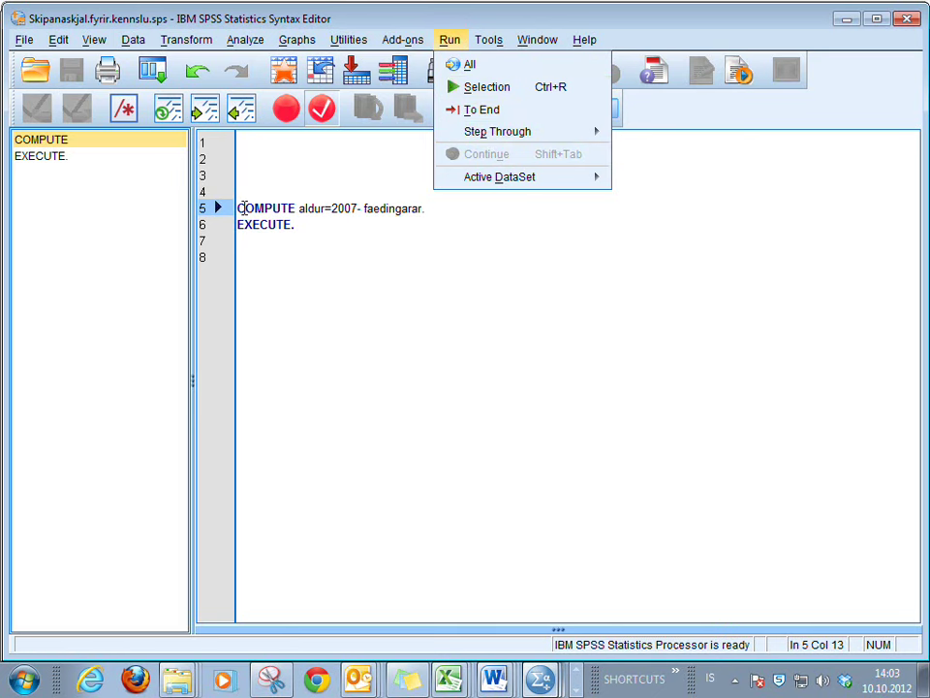
{"action": "left_click_drag", "start_coordinate": [245, 207], "coordinate": [347, 221]}
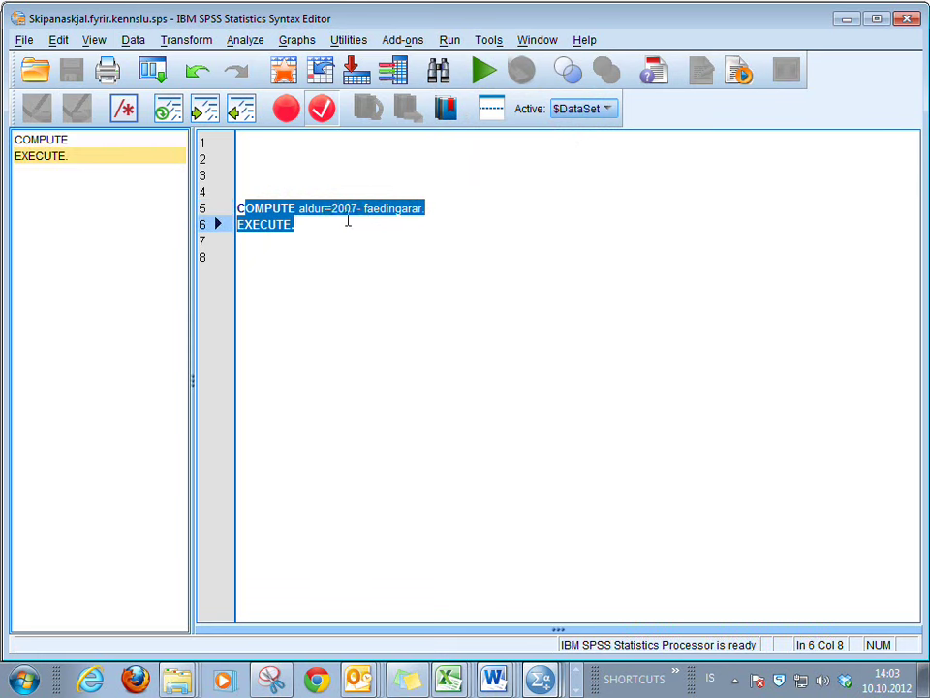
- Add the command "FREQUENCIES aldur." below EXECUTE, separated by a blank line and followed by another
{"action": "left_click", "coordinate": [350, 224]}
{"action": "key", "text": "Return"}
{"action": "key", "text": "Return"}
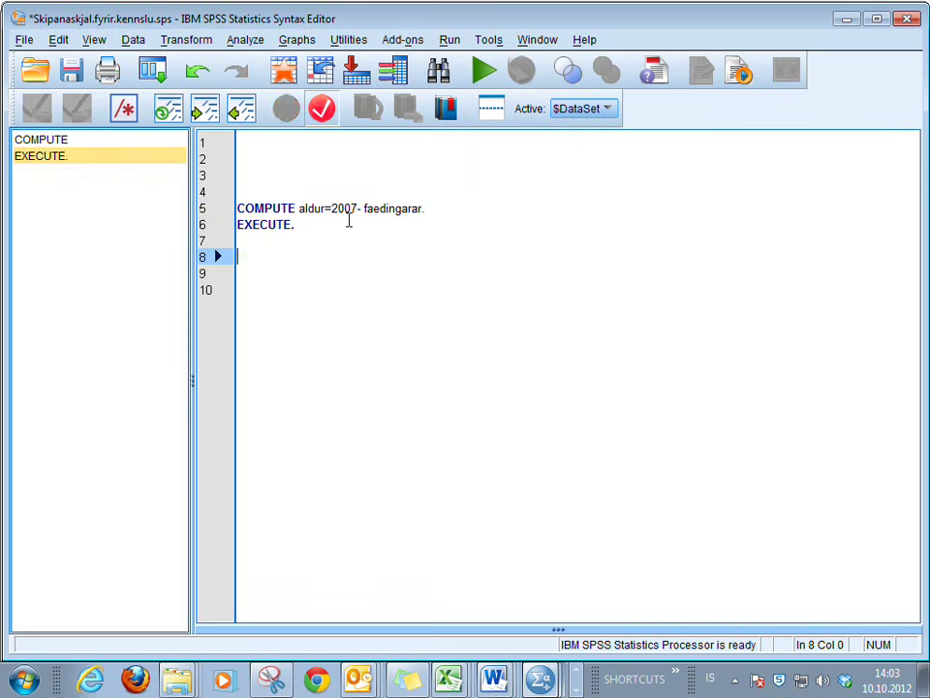
{"action": "type", "text": "fre"}
{"action": "key", "text": "Return"}
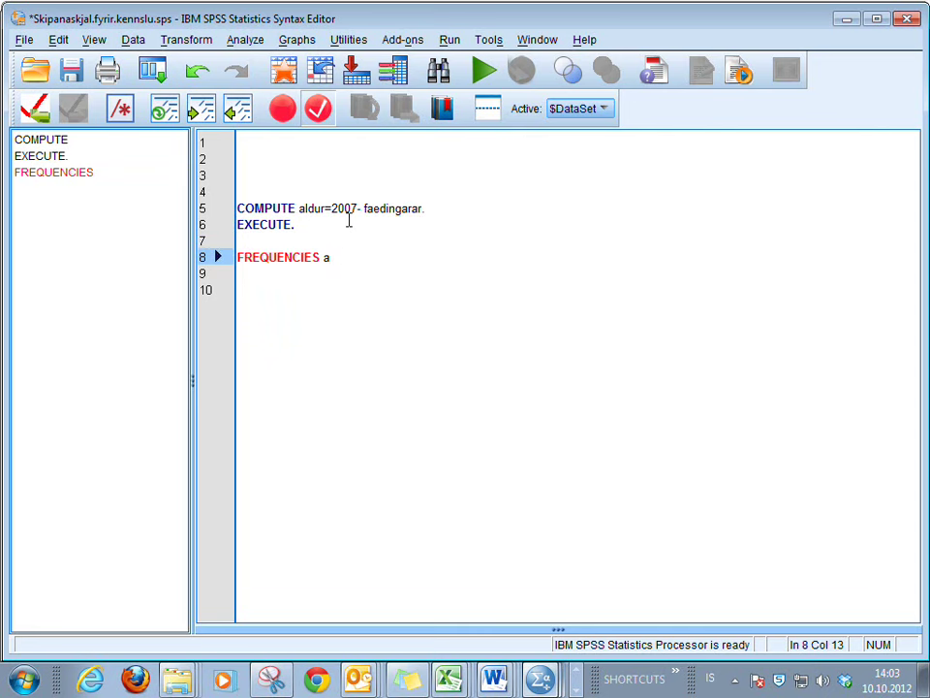
{"action": "key", "text": "BackSpace"}
{"action": "key", "text": "BackSpace"}
{"action": "key", "text": "Return"}
{"action": "key", "text": "Return"}
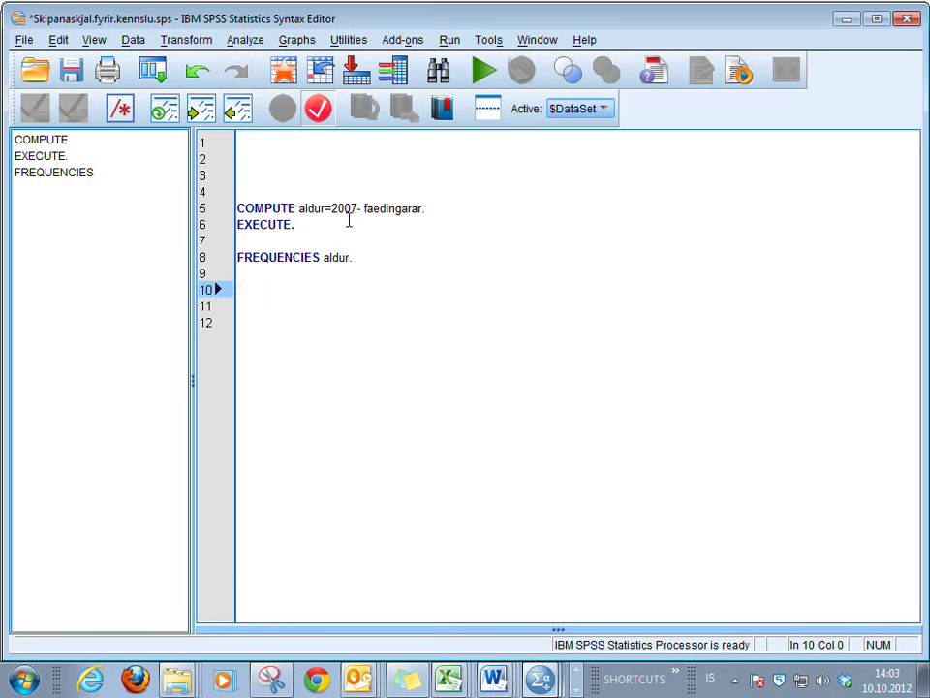
- Write the comment "* línur sem byrja á stjörnu eru athugasemdir sem SPSS les ekki." below the FREQUENCIES command
{"action": "type", "text": "*"}
{"action": "type", "text": "nur sem b"}
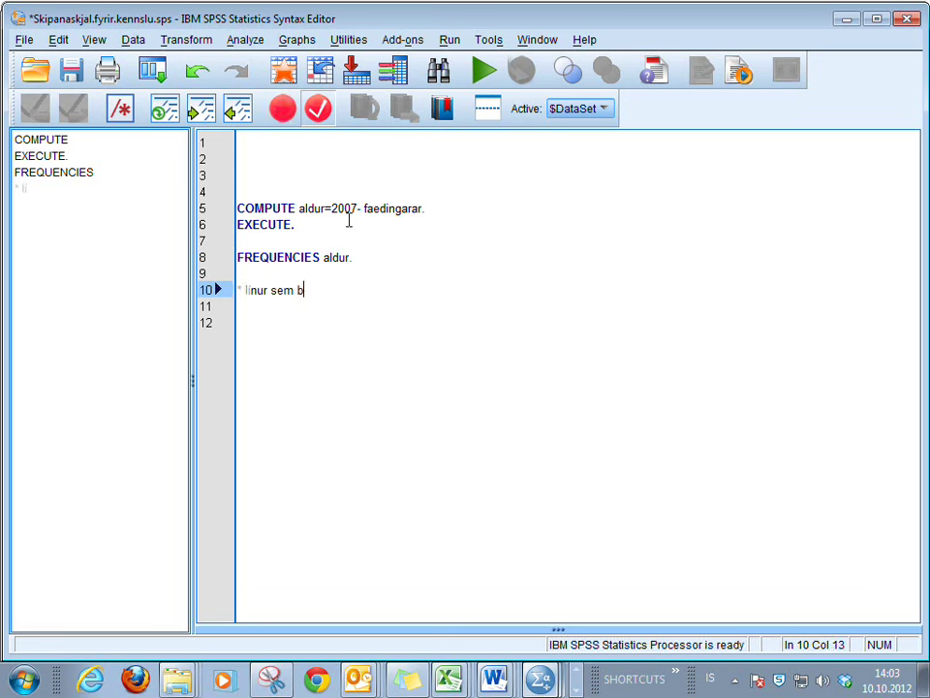
{"action": "type", "text": "yrja á "}
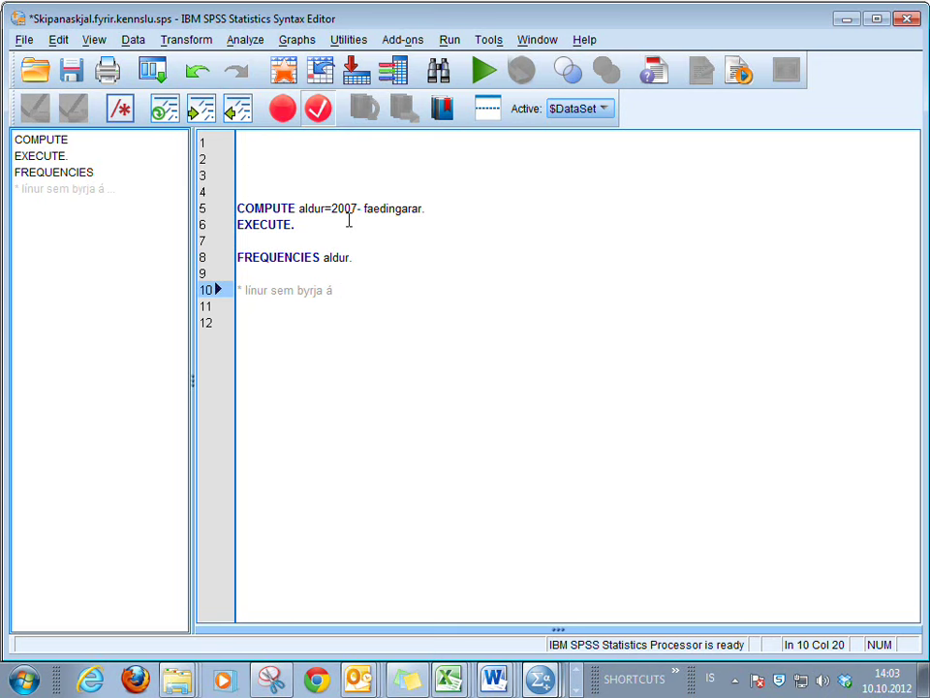
{"action": "type", "text": "stjörnu eru komment"}
{"action": "key", "text": "ctrl+shift+Left"}
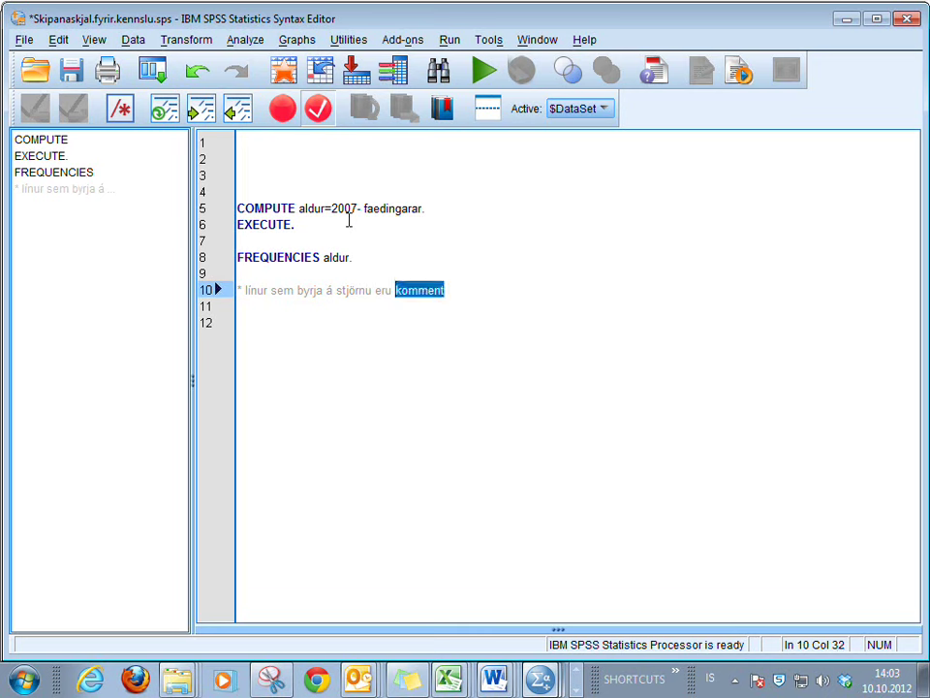
{"action": "type", "text": "athugasemd"}
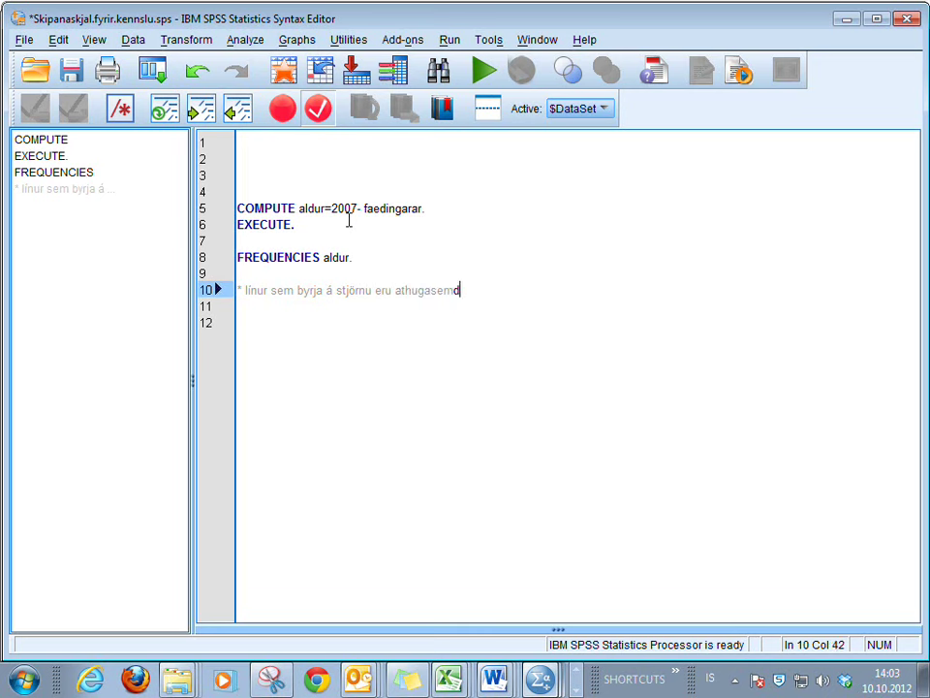
{"action": "type", "text": "ir sem SPSS les ekki."}
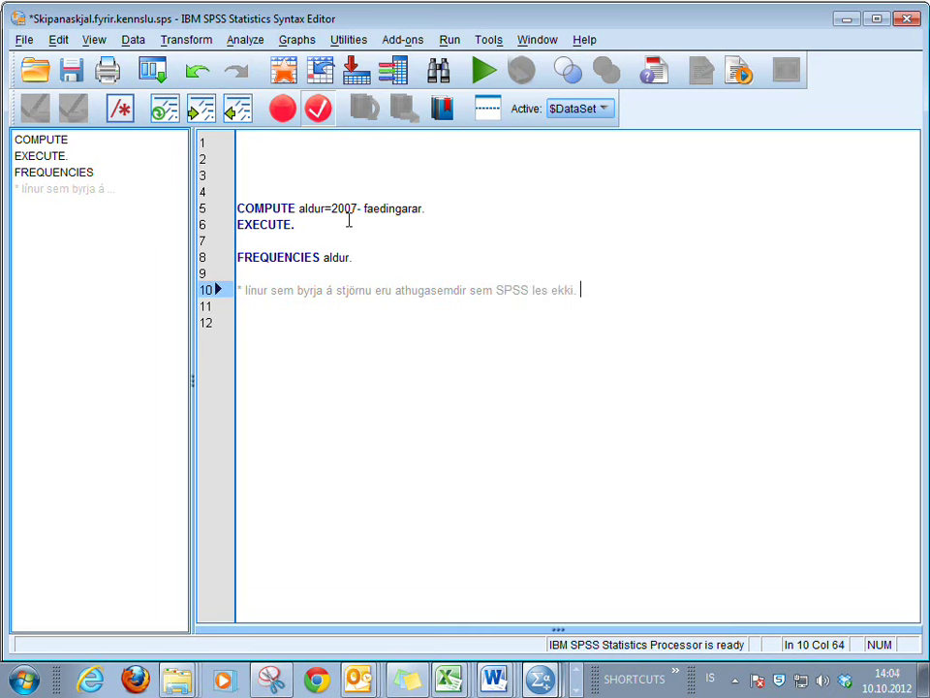
- Extend the comment with "Enda skipanir á punkt. Eins er gott að hafa auða línu á eftir hverri skipun.", breaking the line before "á eftir"
{"action": "type", "text": " Enda skipanir á ö"}
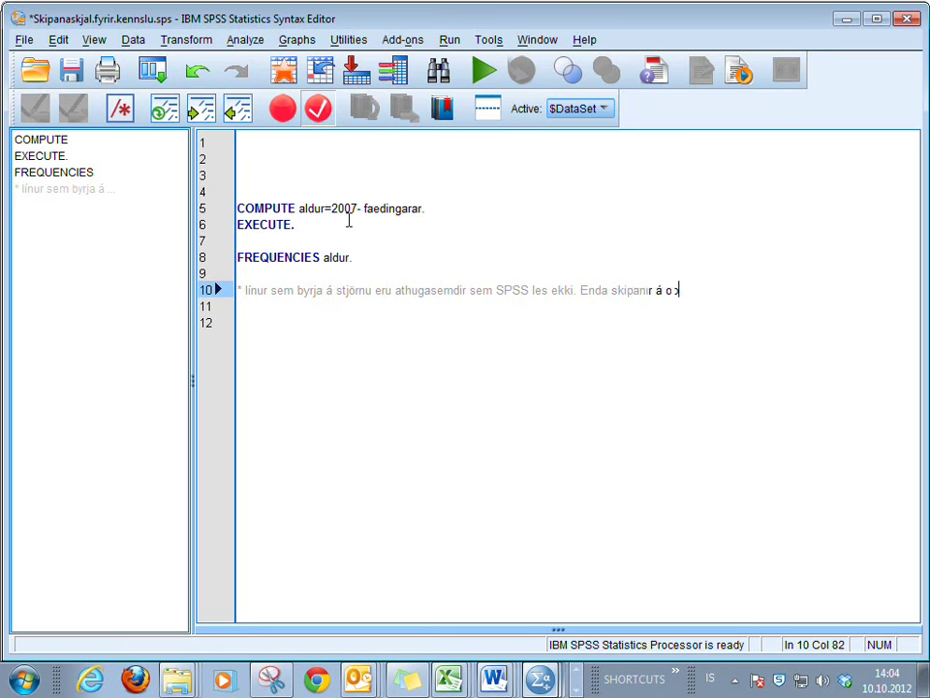
{"action": "key", "text": "BackSpace"}
{"action": "type", "text": "punkt. Eins er gott að "}
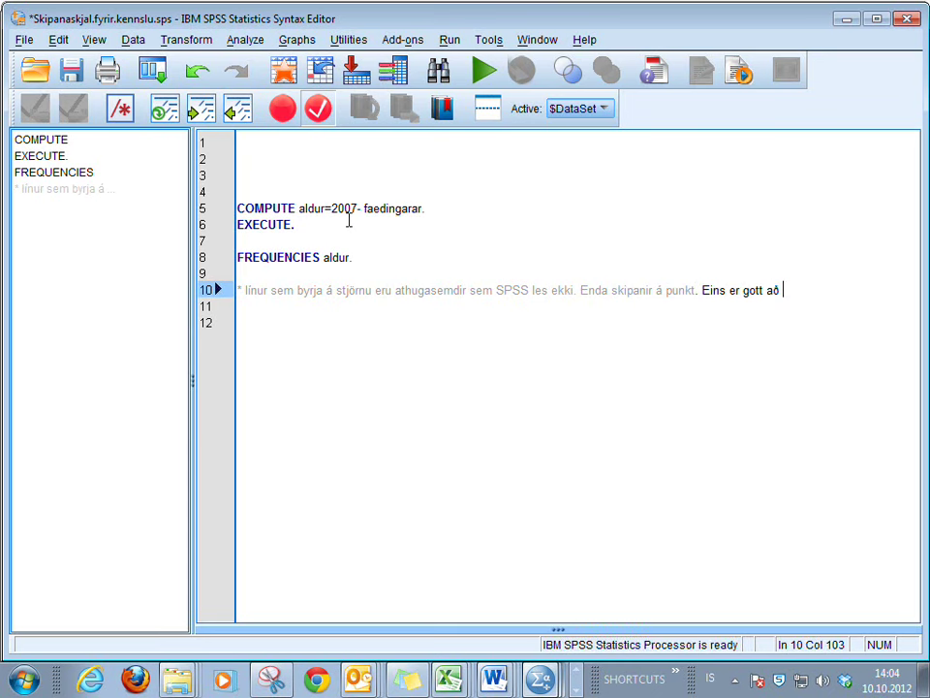
{"action": "type", "text": "hafa auða l"}
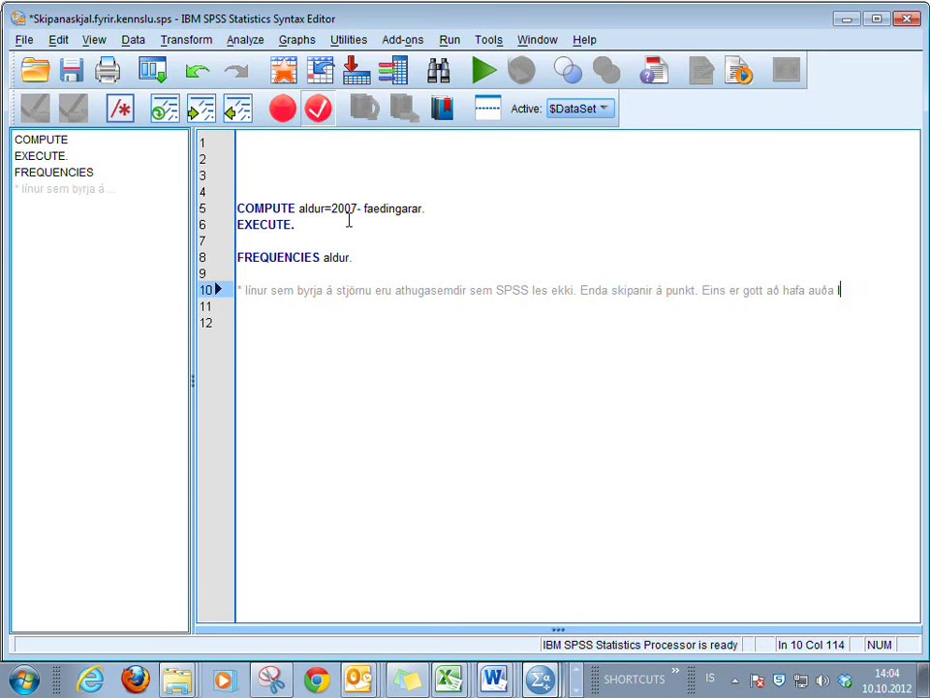
{"action": "type", "text": "ínu á eftir hverri sk"}
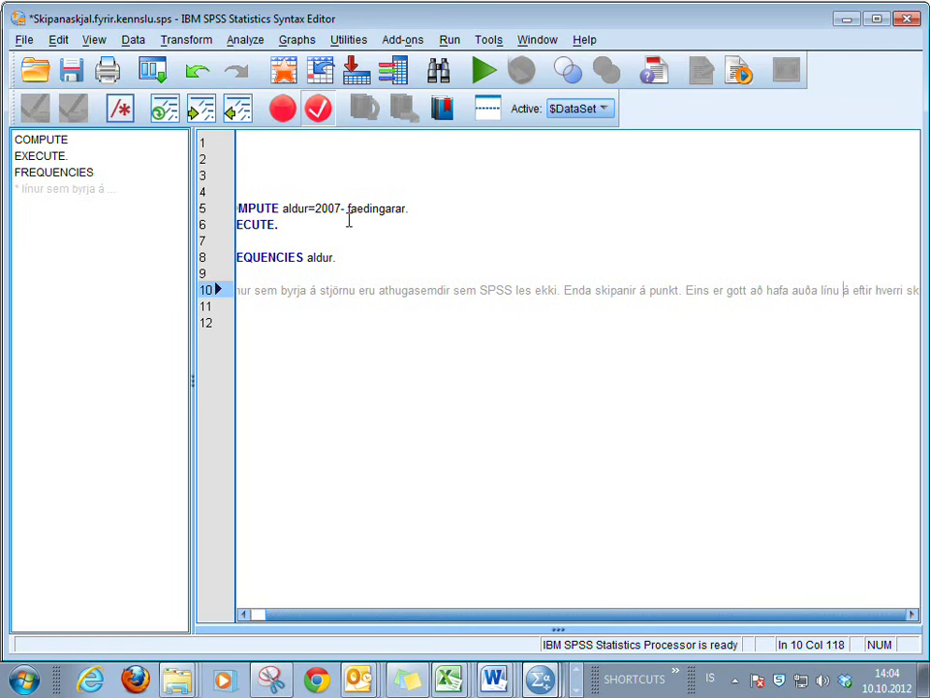
{"action": "key", "text": "Return"}
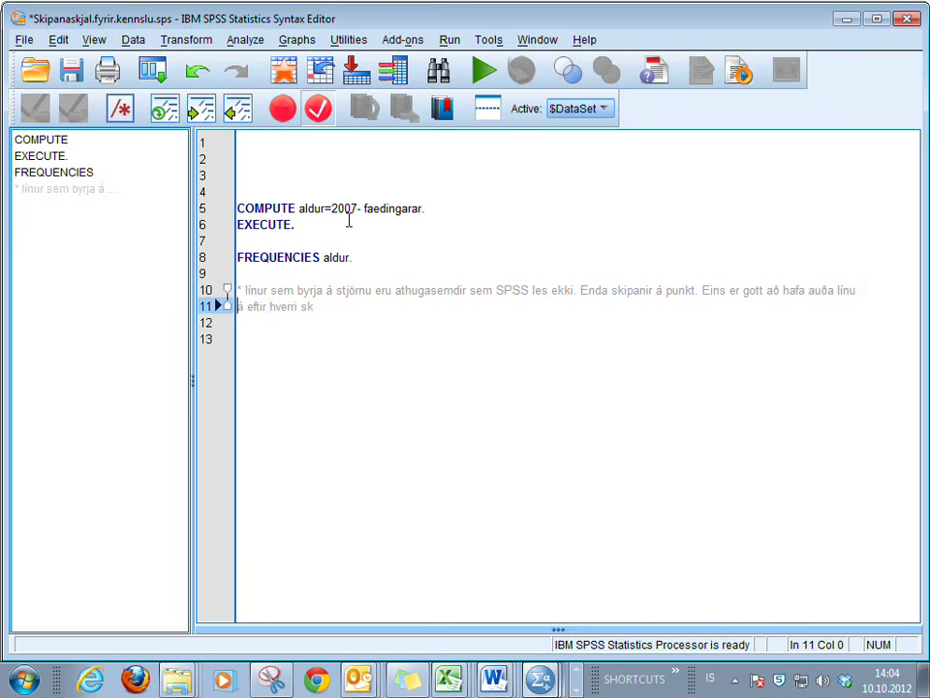
{"action": "key", "text": "End"}
{"action": "type", "text": "i"}
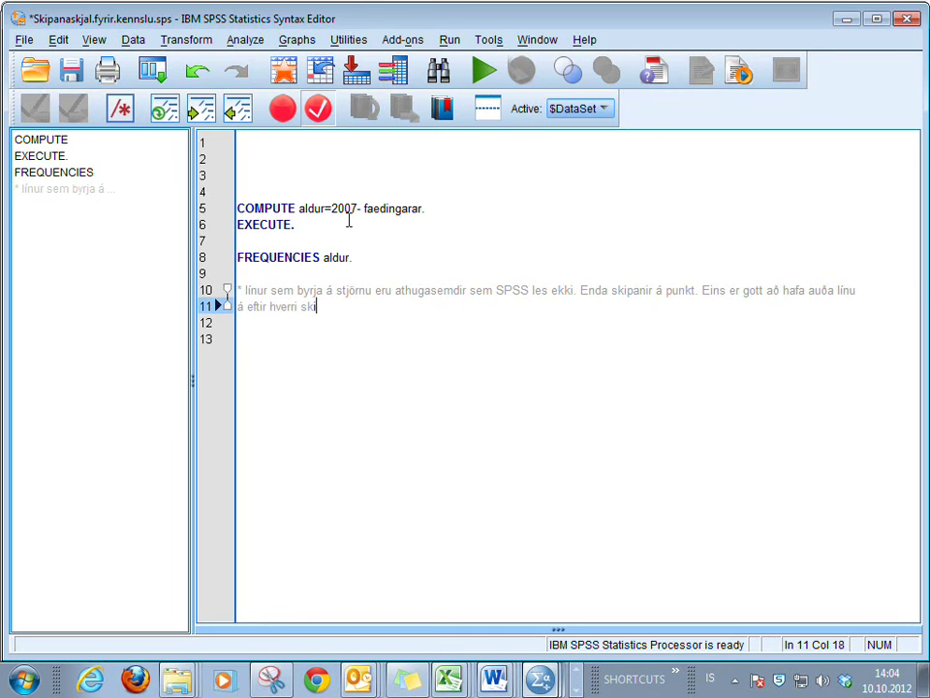
{"action": "type", "text": "pun."}
- Begin a second FREQUENCIES command below the comment, separated from it by a blank line
{"action": "key", "text": "Return"}
{"action": "key", "text": "Return"}
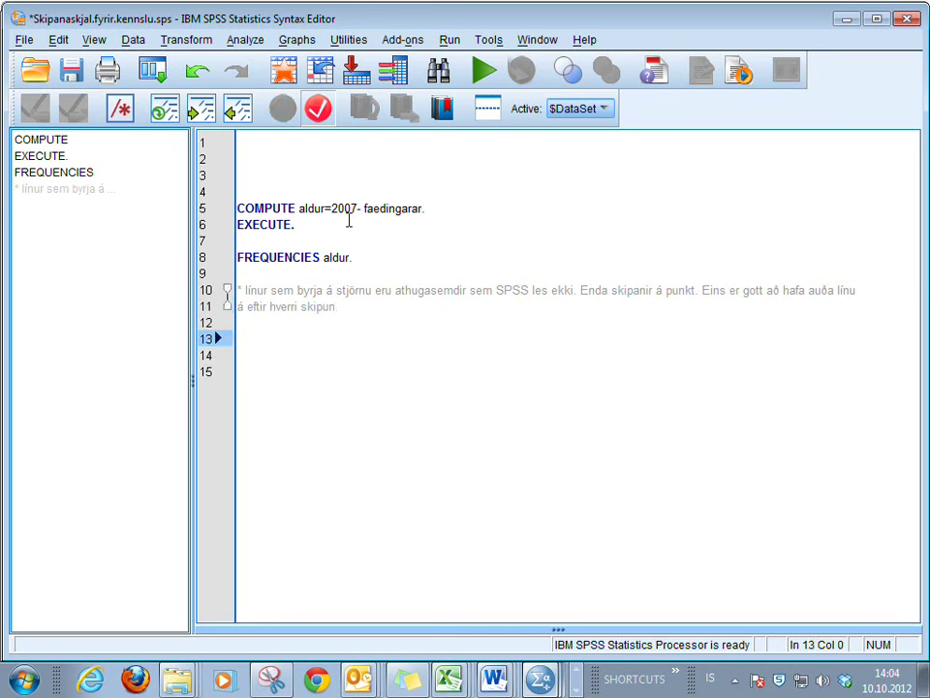
{"action": "type", "text": "FREQUENCIES"}
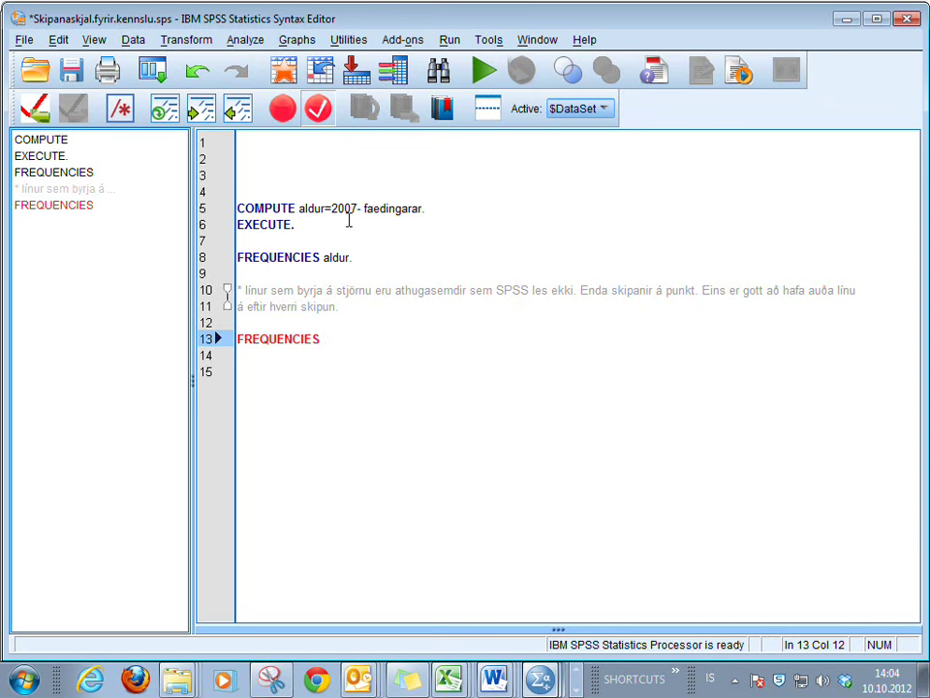
{"action": "type", "text": " FA"}
{"action": "key", "text": "BackSpace"}
{"action": "type", "text": "A"}
{"action": "key", "text": "BackSpace"}
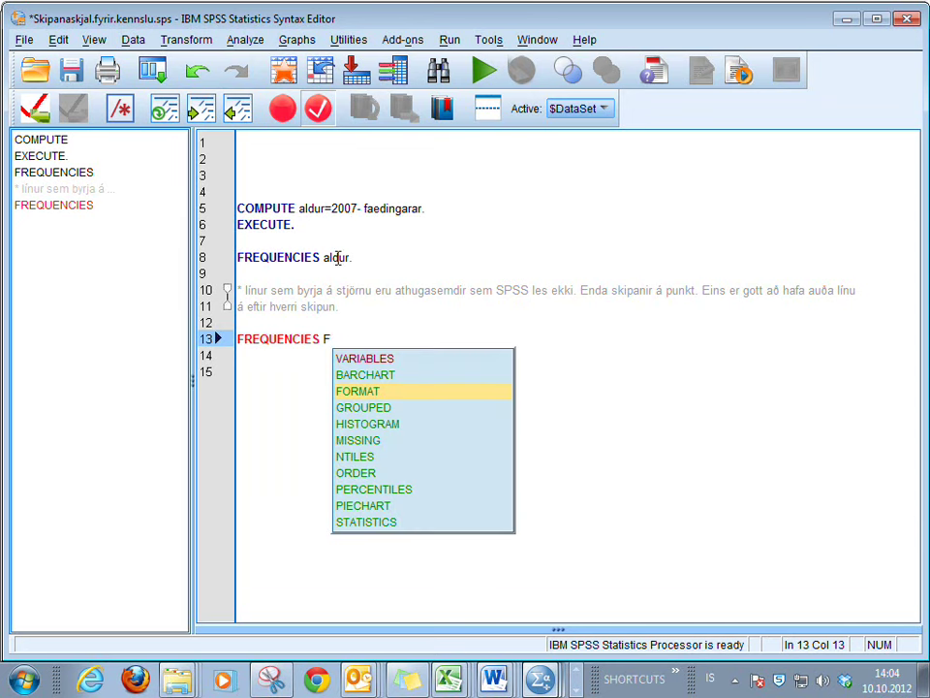
{"action": "left_click", "coordinate": [328, 338]}
{"action": "left_click", "coordinate": [368, 359]}
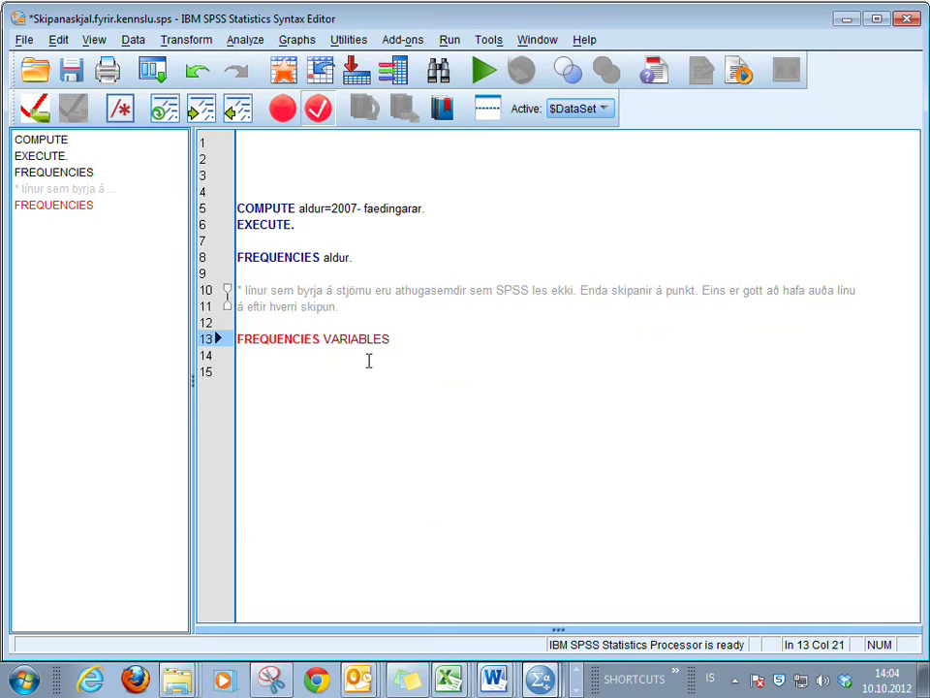
{"action": "key", "text": "ctrl+z"}
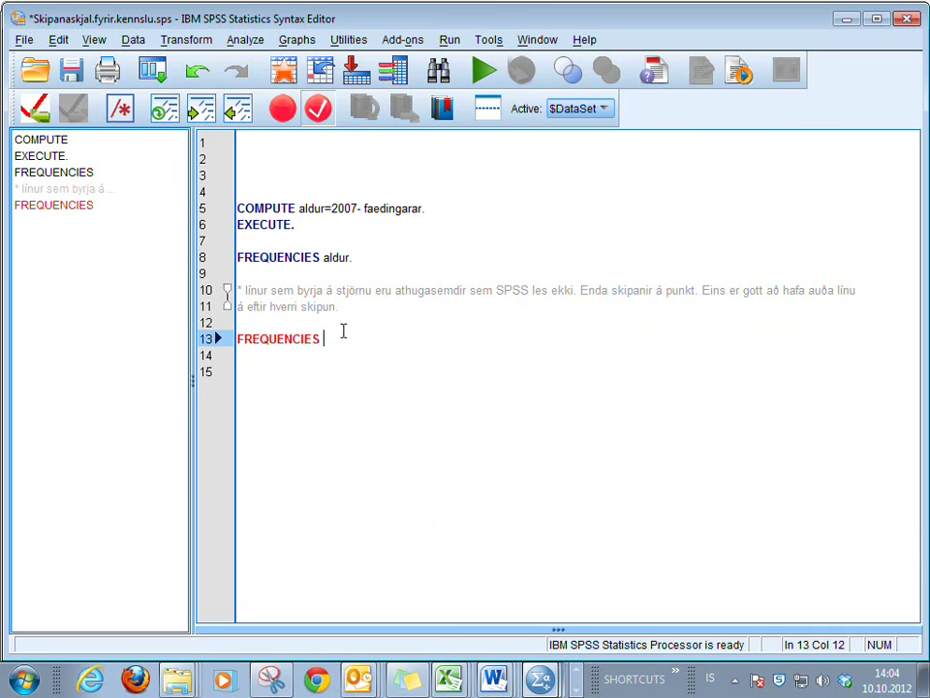
- Insert faedingarar after the second FREQUENCIES from the dataset's variable list and end the command with a period
{"action": "left_click", "coordinate": [349, 42]}
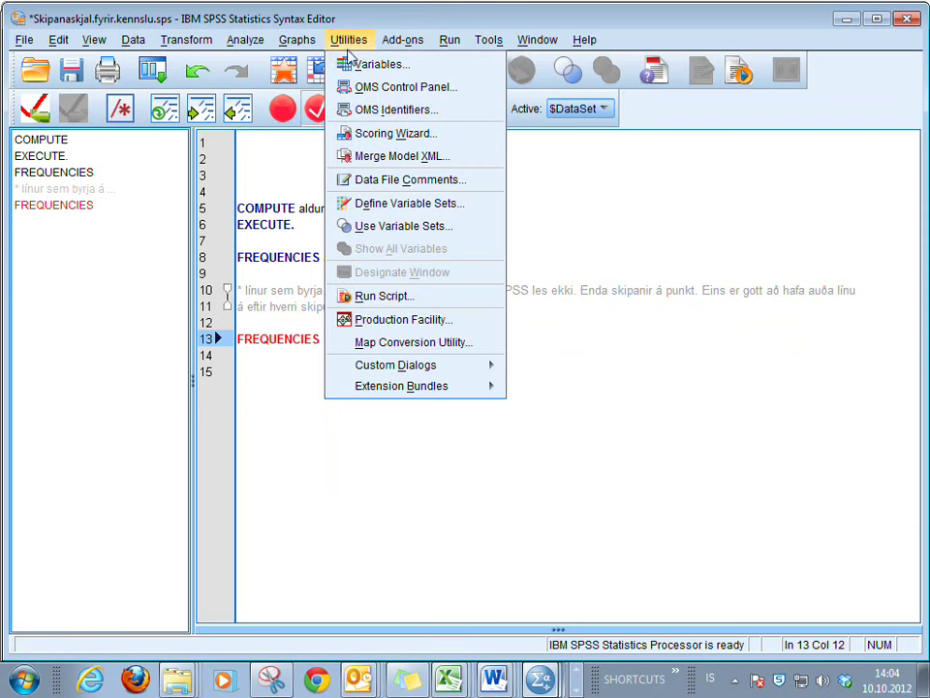
{"action": "left_click", "coordinate": [358, 64]}
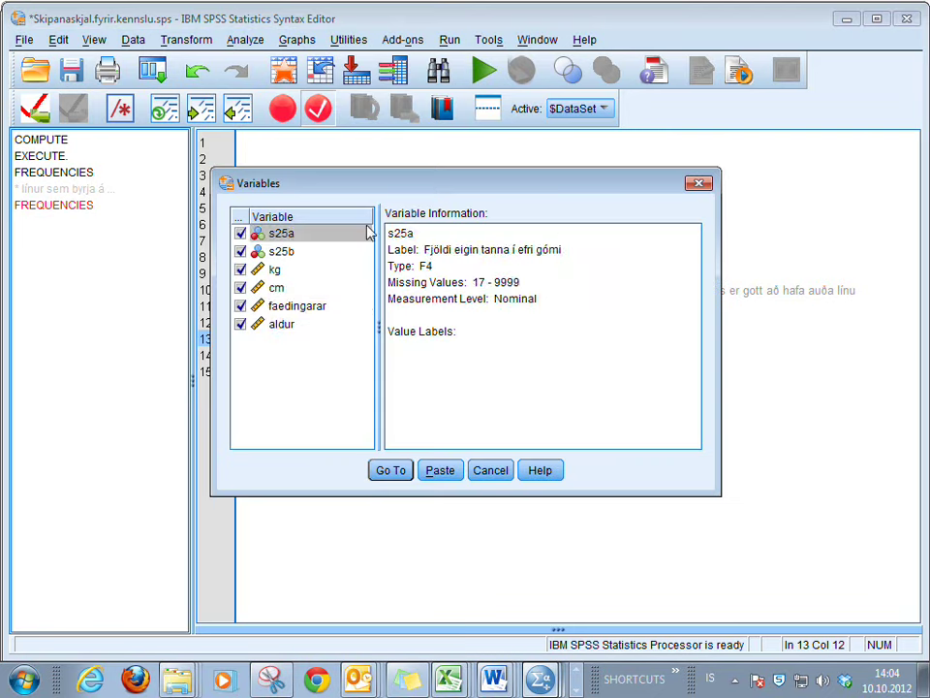
{"action": "left_click", "coordinate": [293, 306]}
{"action": "left_click", "coordinate": [450, 481]}
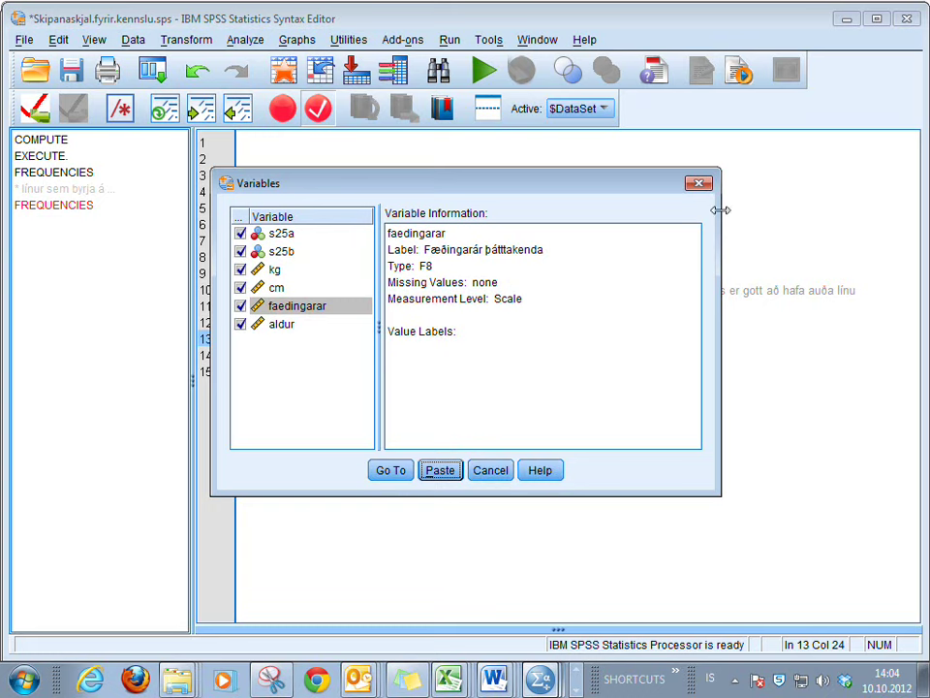
{"action": "left_click", "coordinate": [700, 183]}
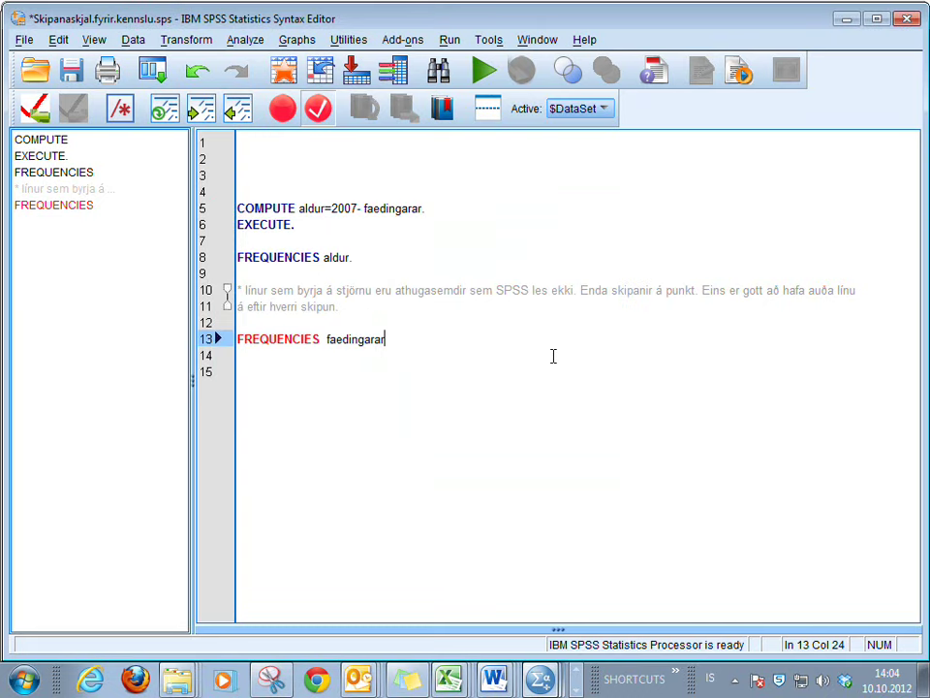
{"action": "type", "text": "."}
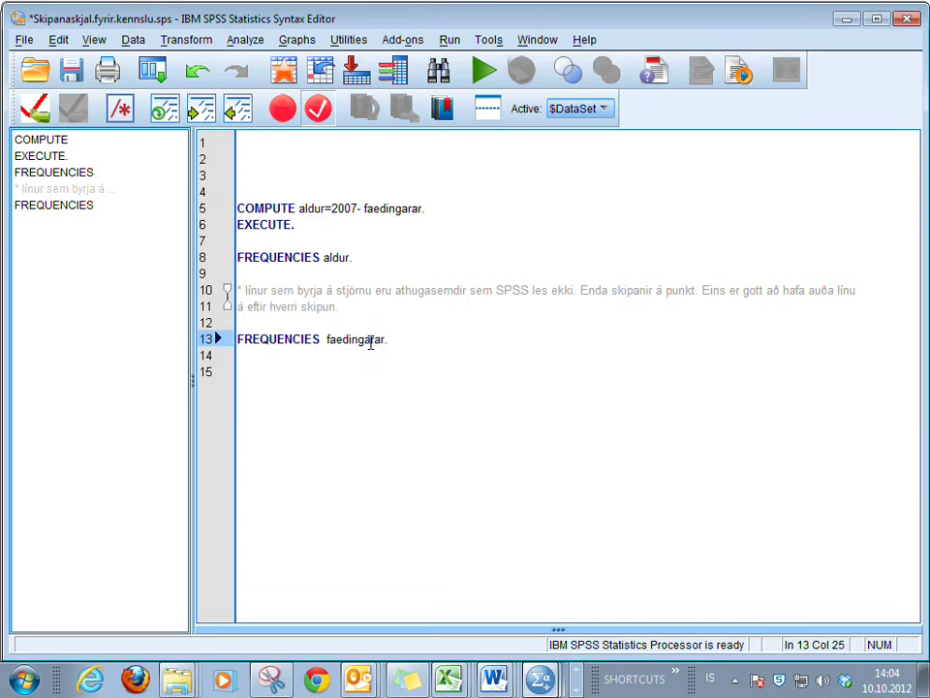
- Run only the FREQUENCIES faedingarar command and view its frequency table in the output
{"action": "left_click", "coordinate": [370, 341]}
{"action": "left_click", "coordinate": [485, 85]}
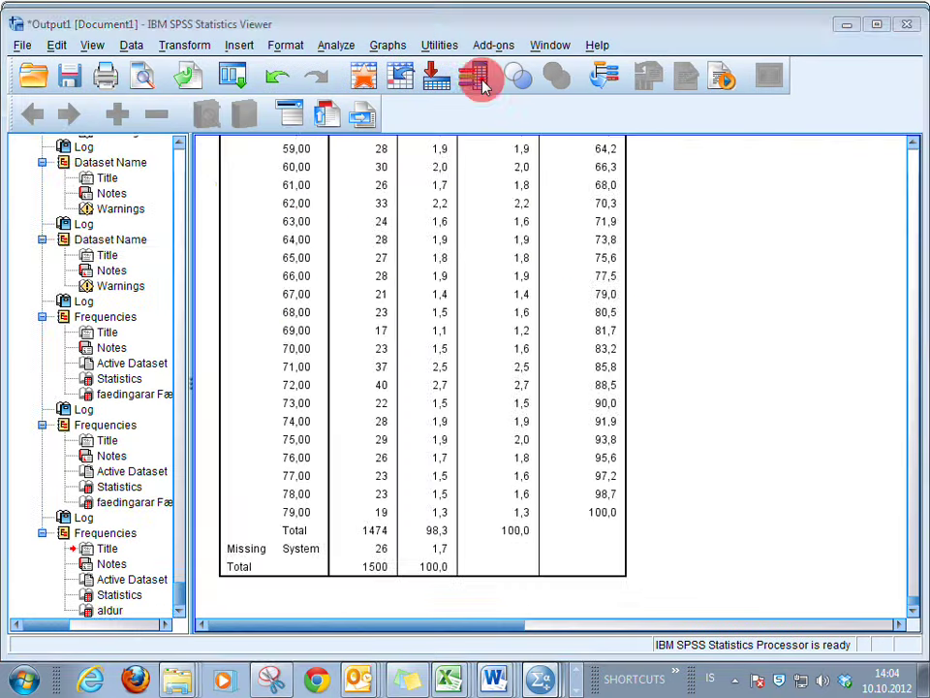
{"action": "scroll", "coordinate": [466, 382], "scroll_direction": "down", "scroll_amount": 10}
{"action": "scroll", "coordinate": [463, 386], "scroll_direction": "down", "scroll_amount": 3}
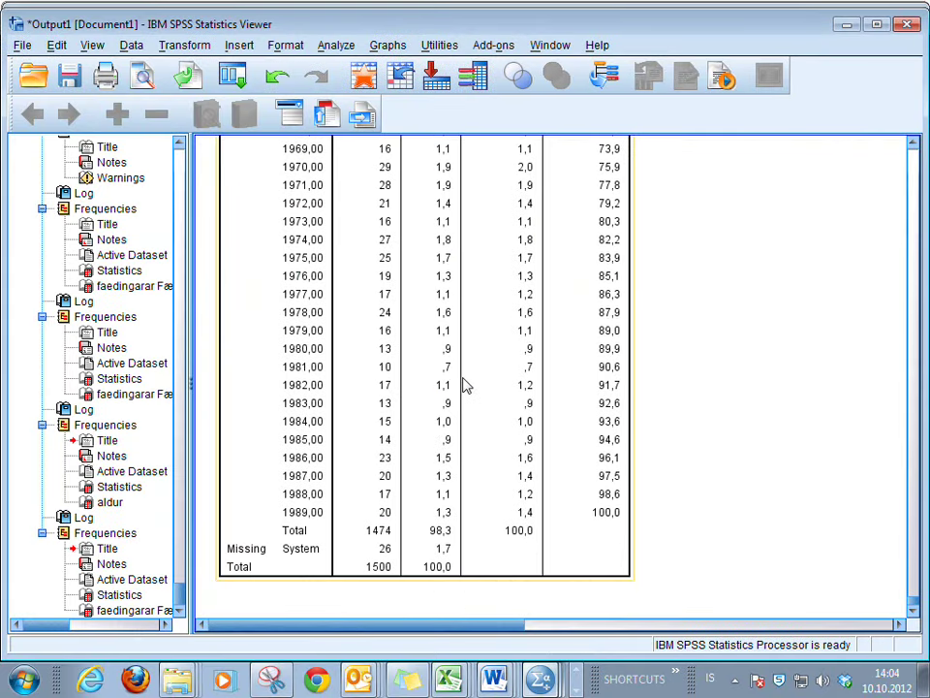
- Return to the Syntax Editor and save the changes to the syntax file
{"action": "key", "text": "alt+Tab"}
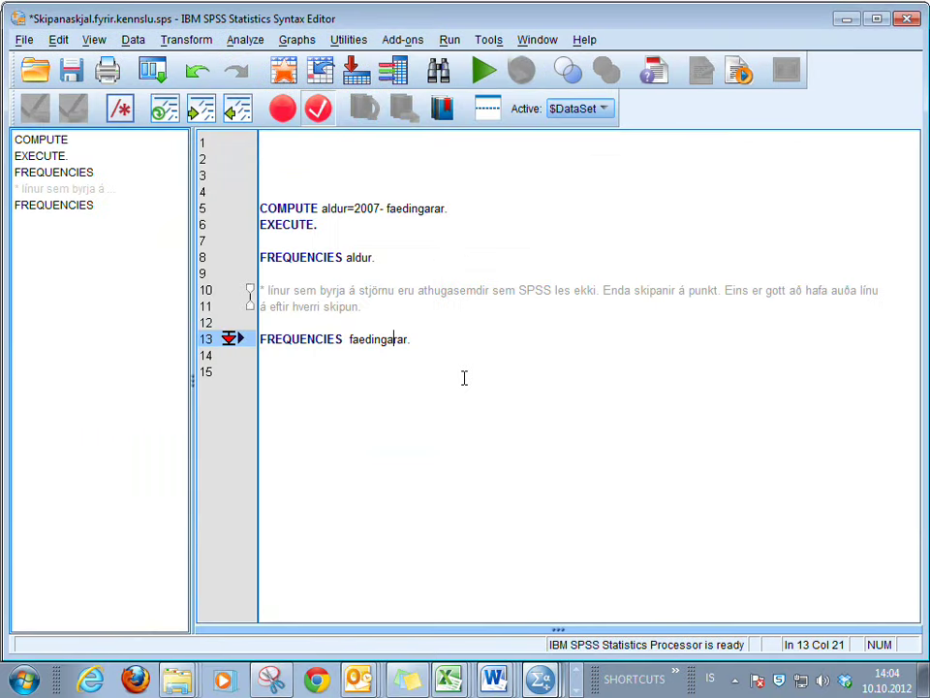
{"action": "left_click", "coordinate": [21, 39]}
{"action": "mouse_move", "coordinate": [36, 89]}
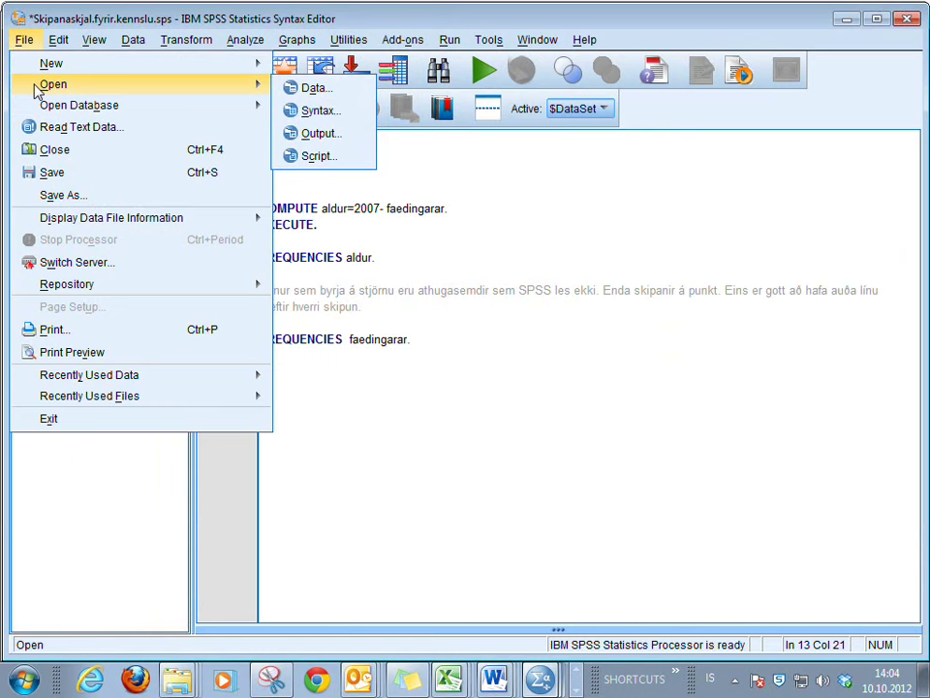
{"action": "left_click", "coordinate": [60, 174]}
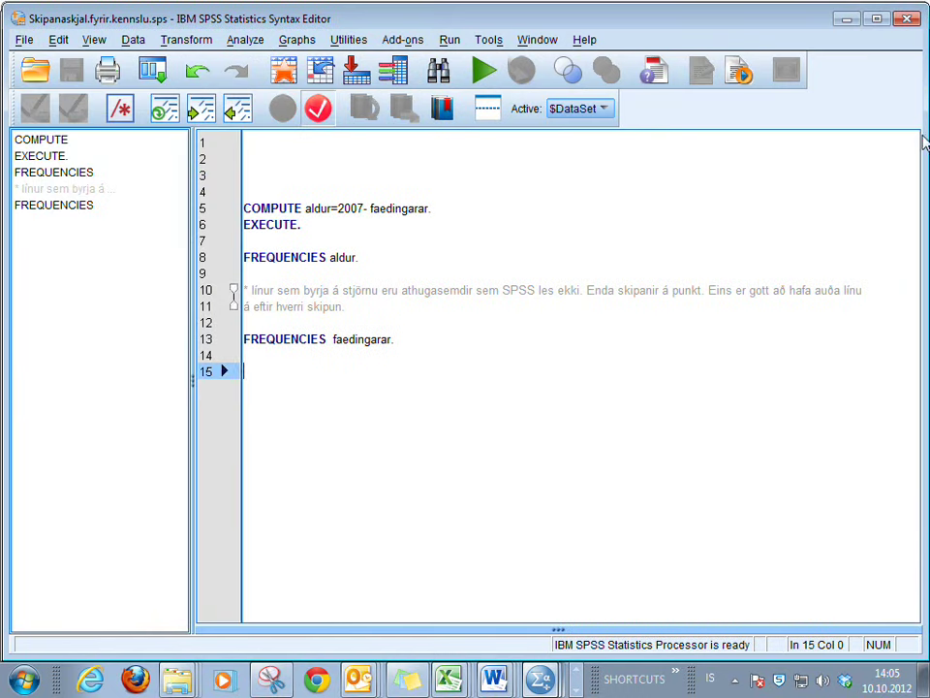
{"action": "left_click", "coordinate": [576, 691]}
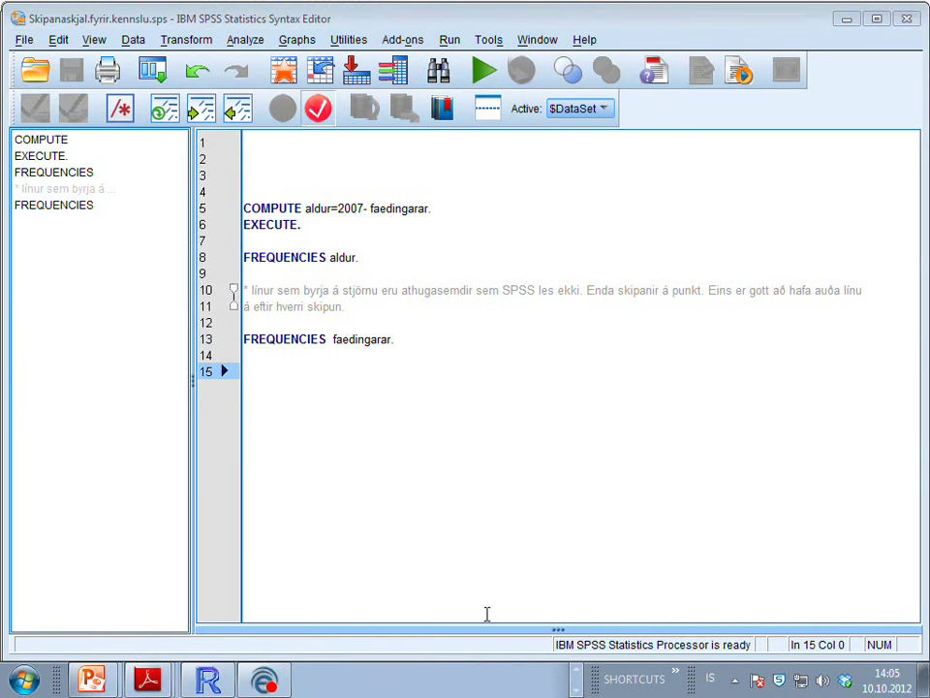
{"action": "left_click", "coordinate": [276, 684]}
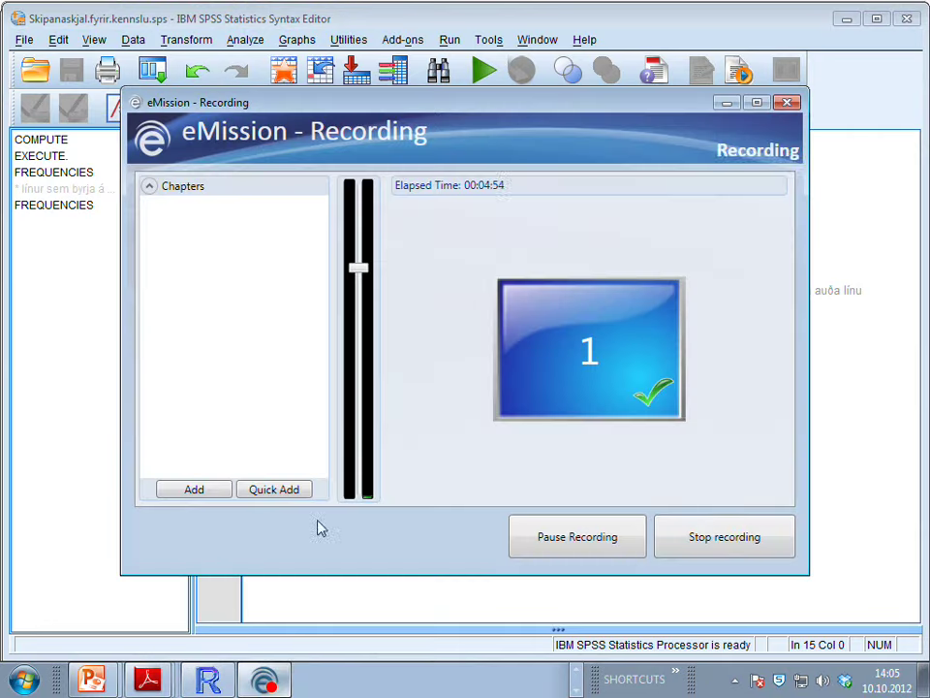